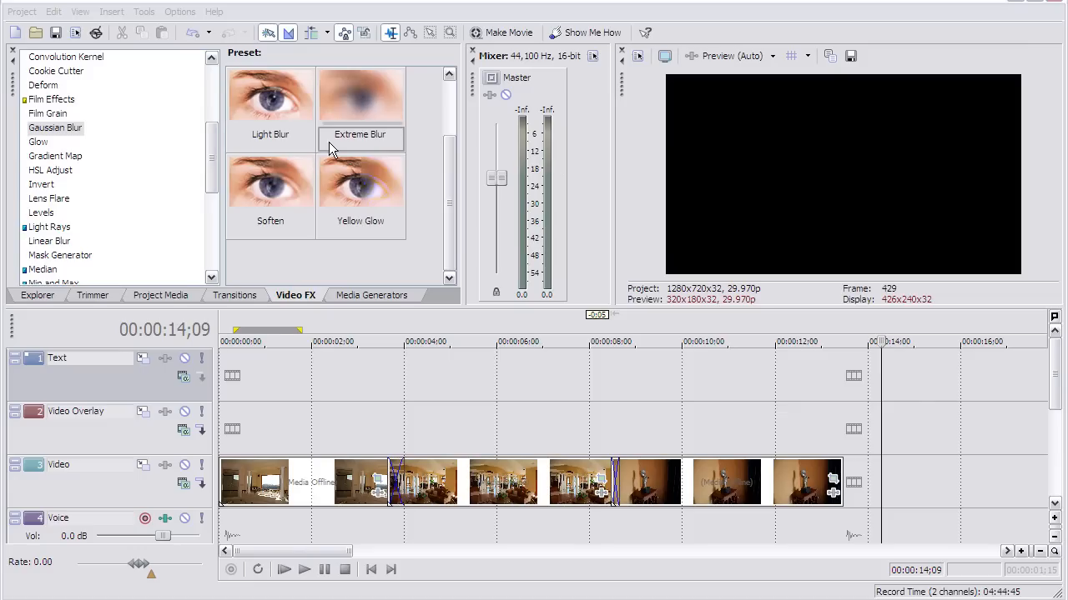
Step: Start a new project named "house tour" for the Americas and Japan (60 Hz / NTSC) region, discarding changes to the open project
{"action": "left_click", "coordinate": [15, 31]}
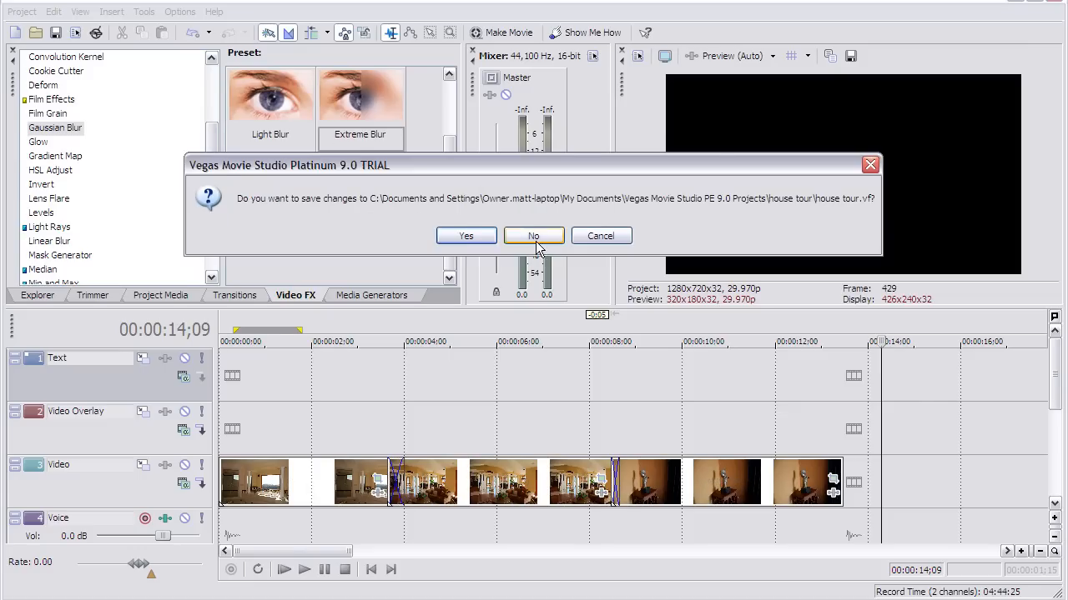
{"action": "left_click", "coordinate": [529, 234]}
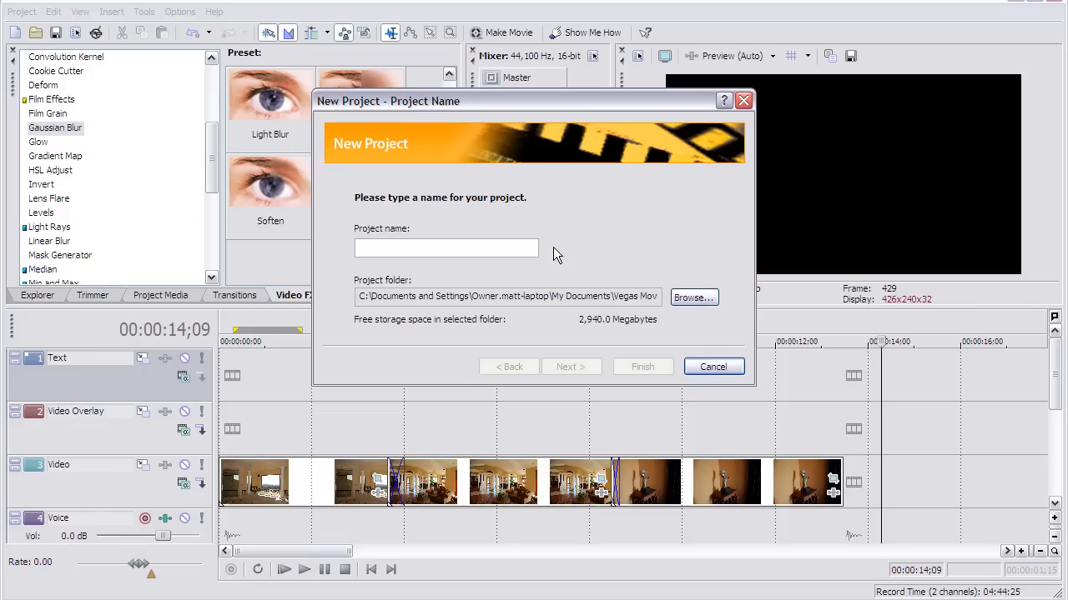
{"action": "type", "text": "yo"}
{"action": "key", "text": "BackSpace"}
{"action": "key", "text": "BackSpace"}
{"action": "type", "text": "house tour"}
{"action": "key", "text": "Return"}
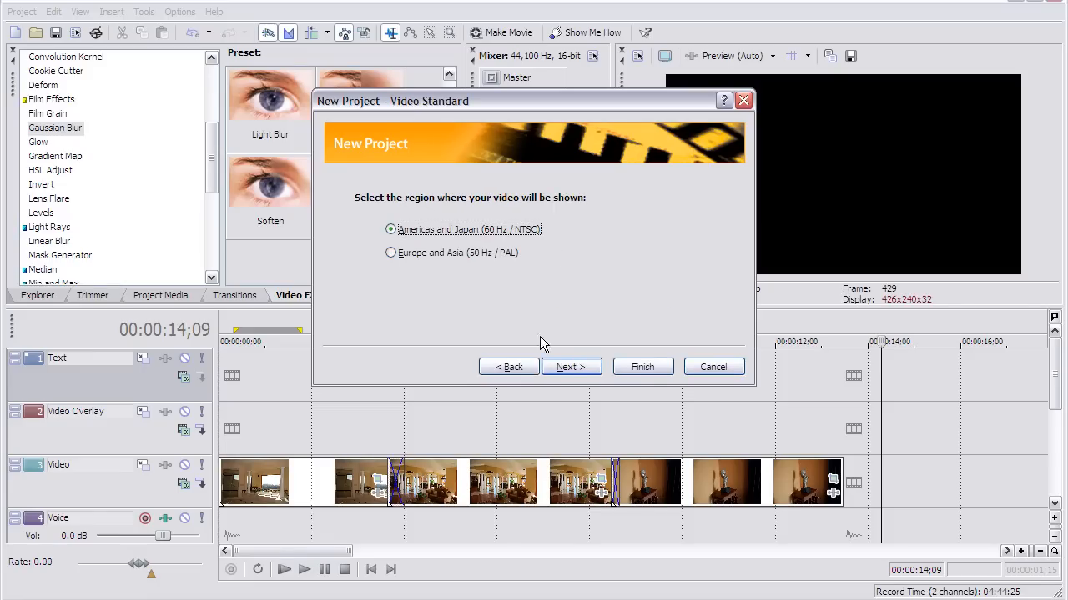
{"action": "left_click", "coordinate": [573, 368]}
{"action": "left_click", "coordinate": [577, 367]}
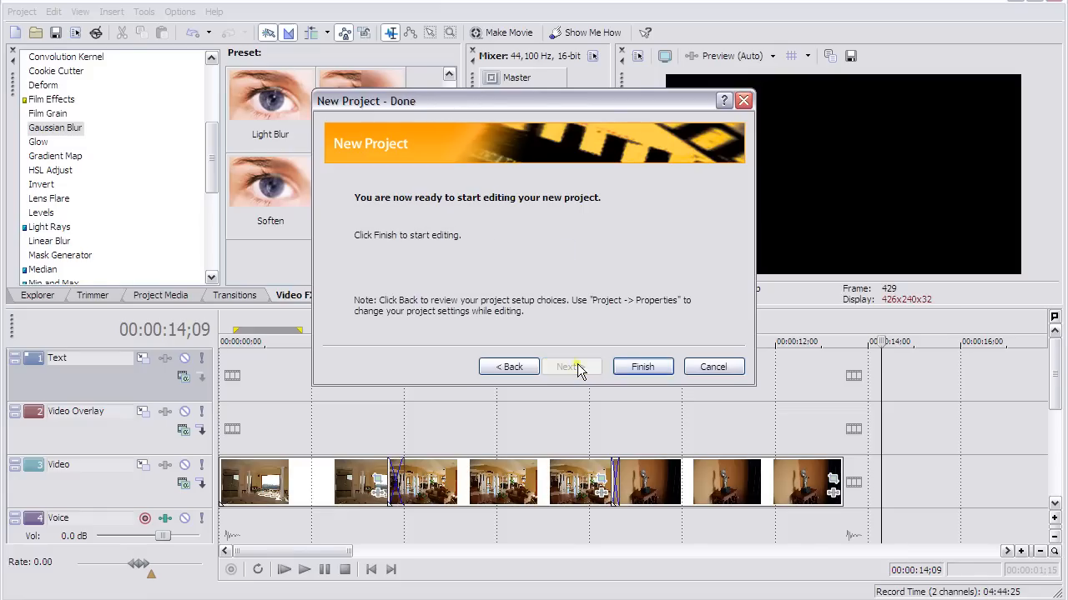
{"action": "left_click", "coordinate": [635, 367]}
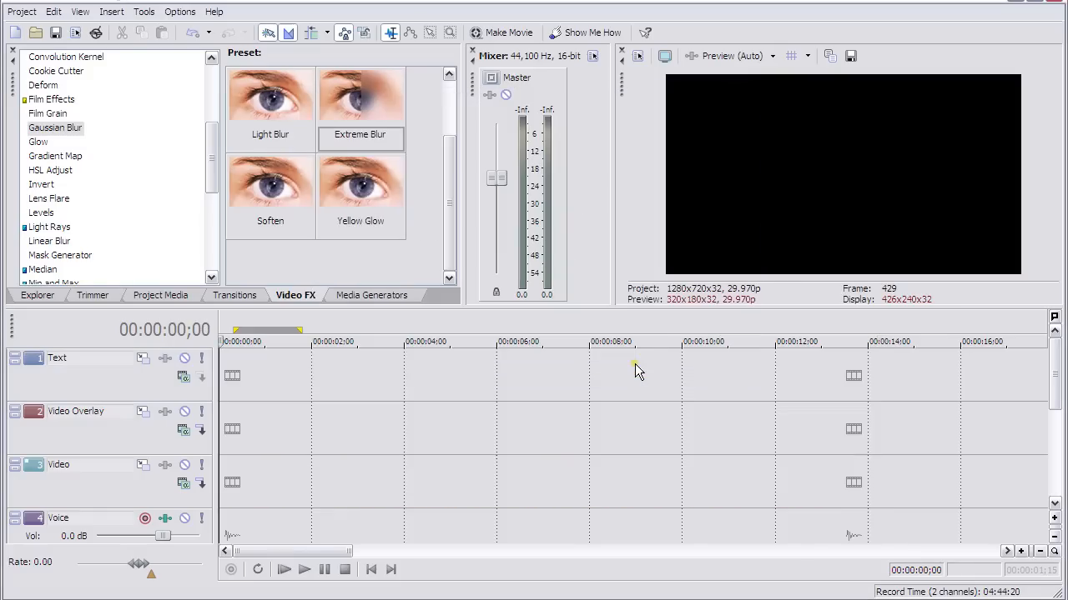
Step: Add all images from the tutorial folder inside My Pictures to the project media list
{"action": "left_click", "coordinate": [37, 296]}
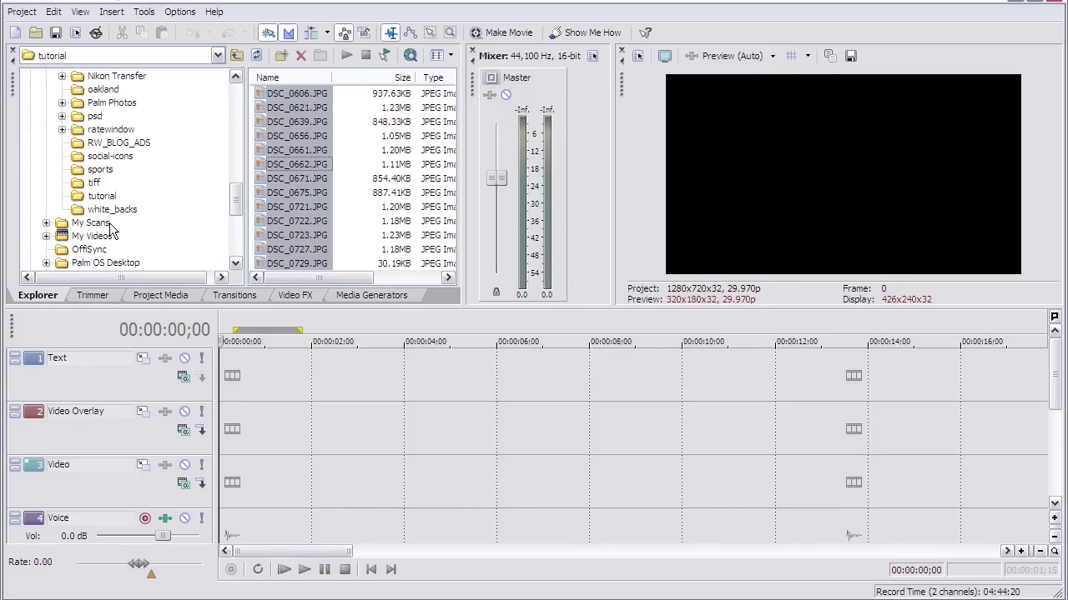
{"action": "left_click_drag", "start_coordinate": [234, 209], "coordinate": [234, 177]}
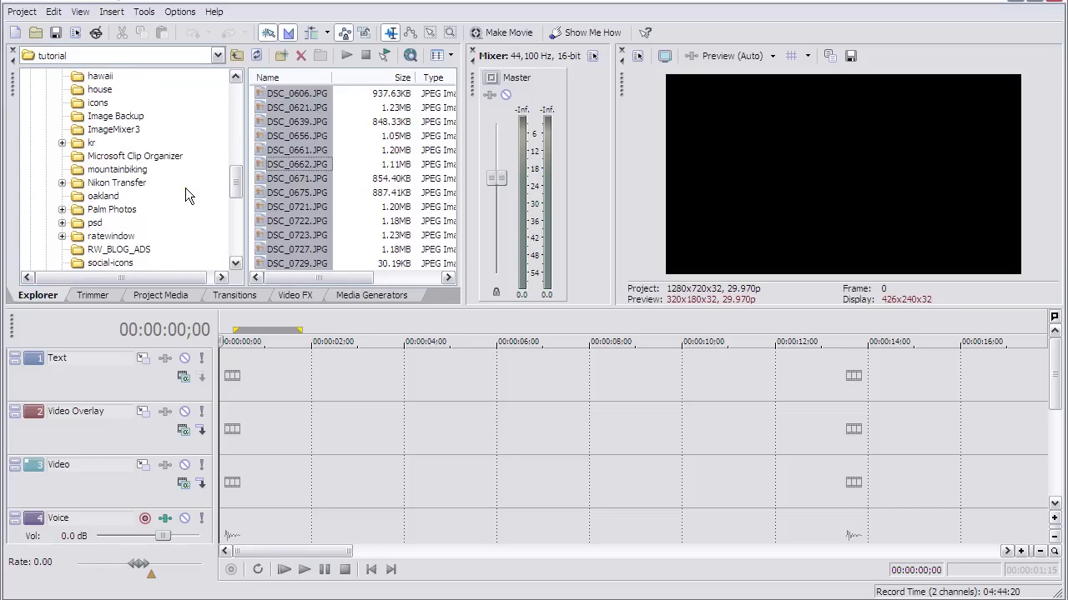
{"action": "scroll", "coordinate": [122, 143], "scroll_direction": "up", "scroll_amount": 2}
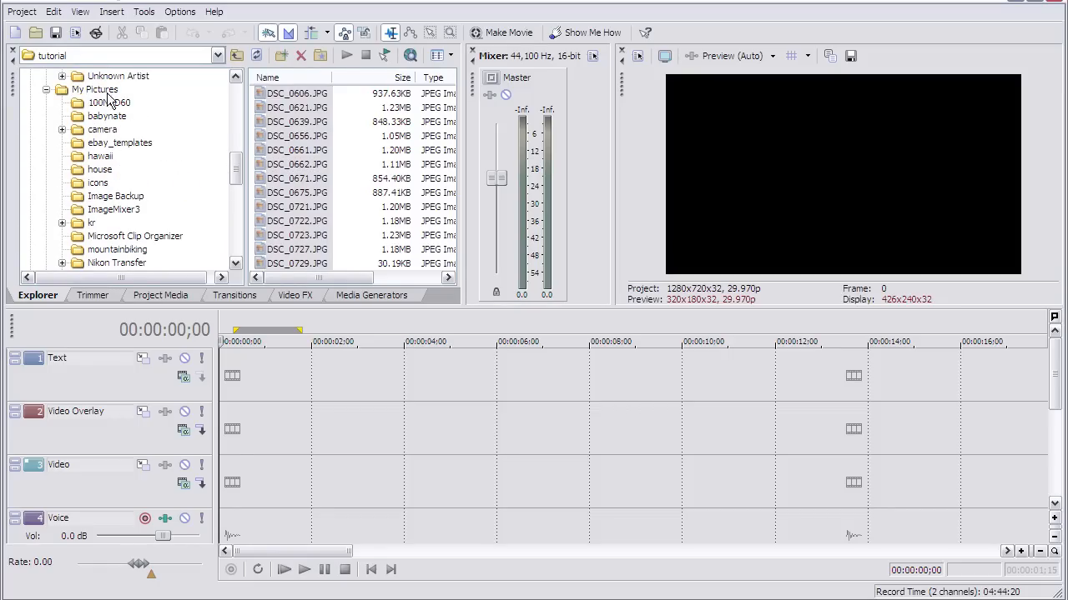
{"action": "left_click", "coordinate": [107, 91]}
{"action": "scroll", "coordinate": [238, 178], "scroll_direction": "down", "scroll_amount": 4}
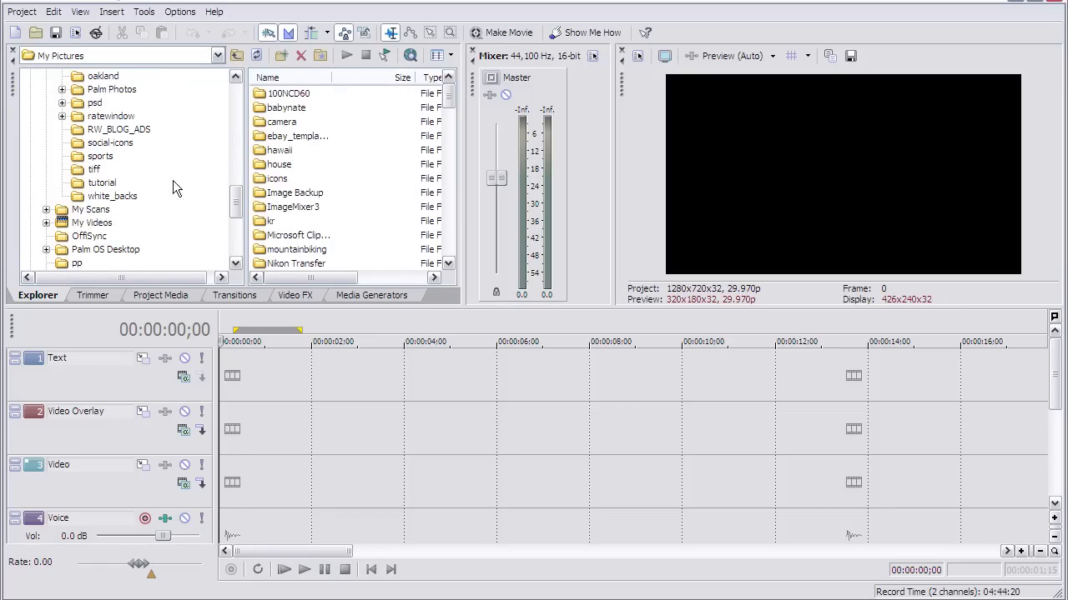
{"action": "left_click", "coordinate": [111, 183]}
{"action": "left_click", "coordinate": [315, 167]}
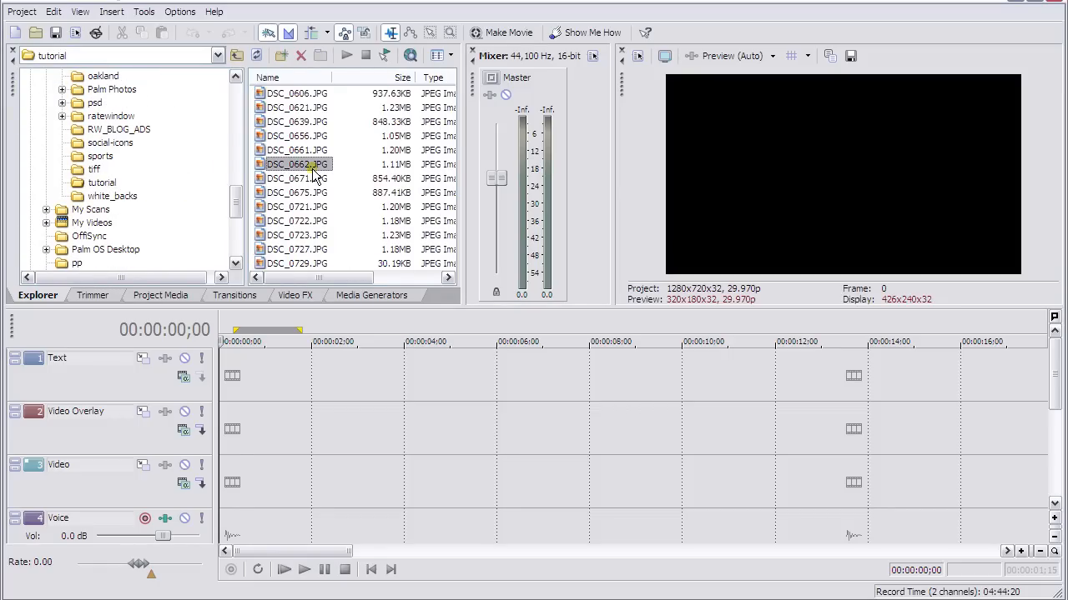
{"action": "key", "text": "ctrl+a"}
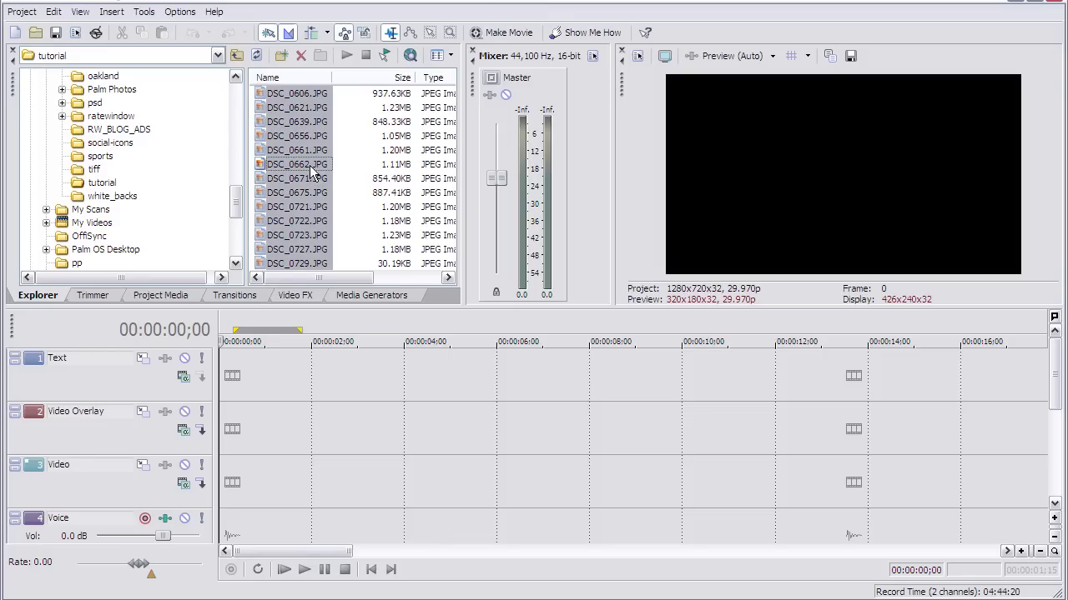
{"action": "right_click", "coordinate": [315, 170]}
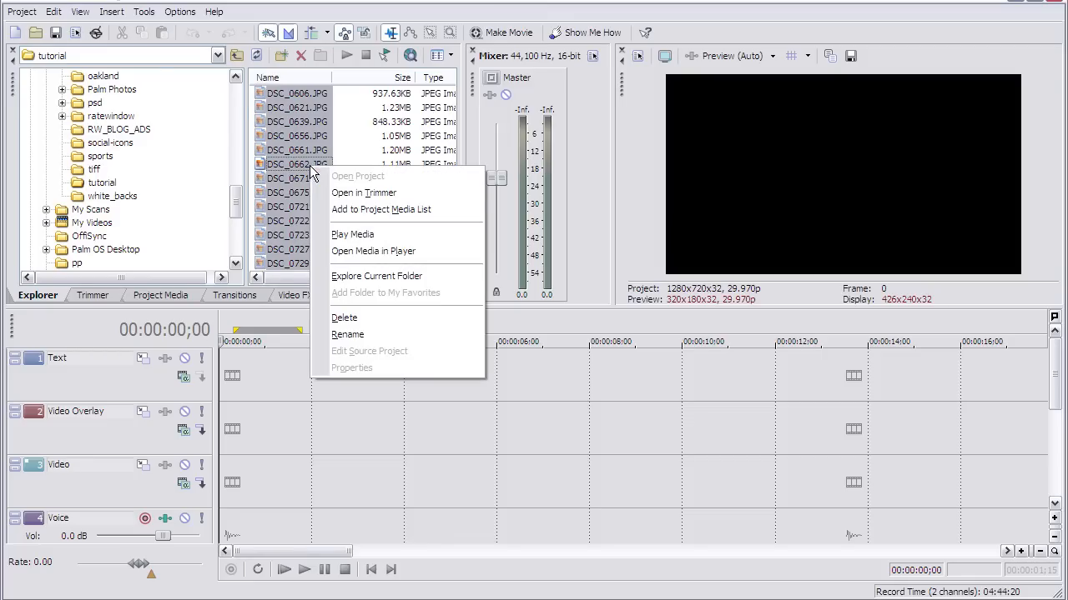
{"action": "left_click", "coordinate": [349, 212]}
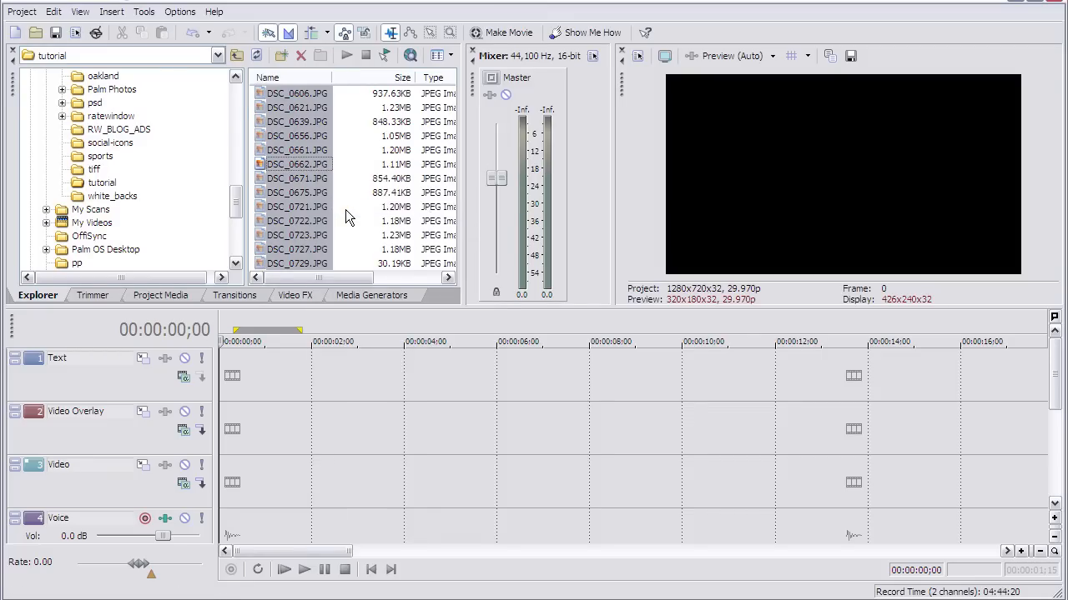
Step: Place DSC_0606.JPG from the project media at the start of the Video track, undoing its trial placement on the Text track
{"action": "left_click", "coordinate": [161, 297]}
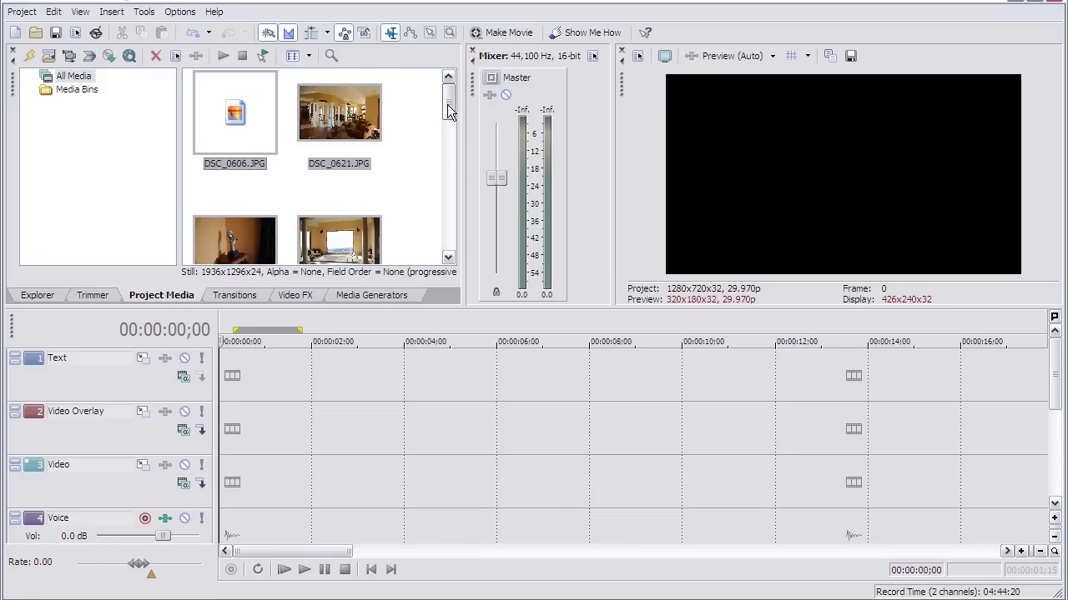
{"action": "mouse_move", "coordinate": [448, 105]}
{"action": "left_mouse_down"}
{"action": "mouse_move", "coordinate": [449, 123]}
{"action": "mouse_move", "coordinate": [449, 91]}
{"action": "left_mouse_up"}
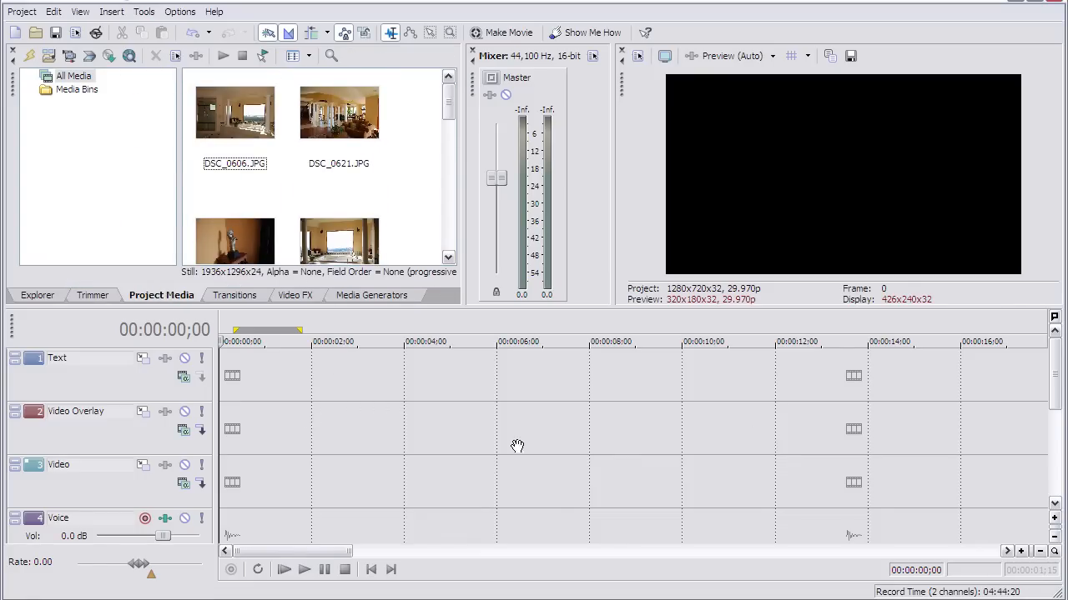
{"action": "left_click_drag", "start_coordinate": [254, 161], "coordinate": [302, 388]}
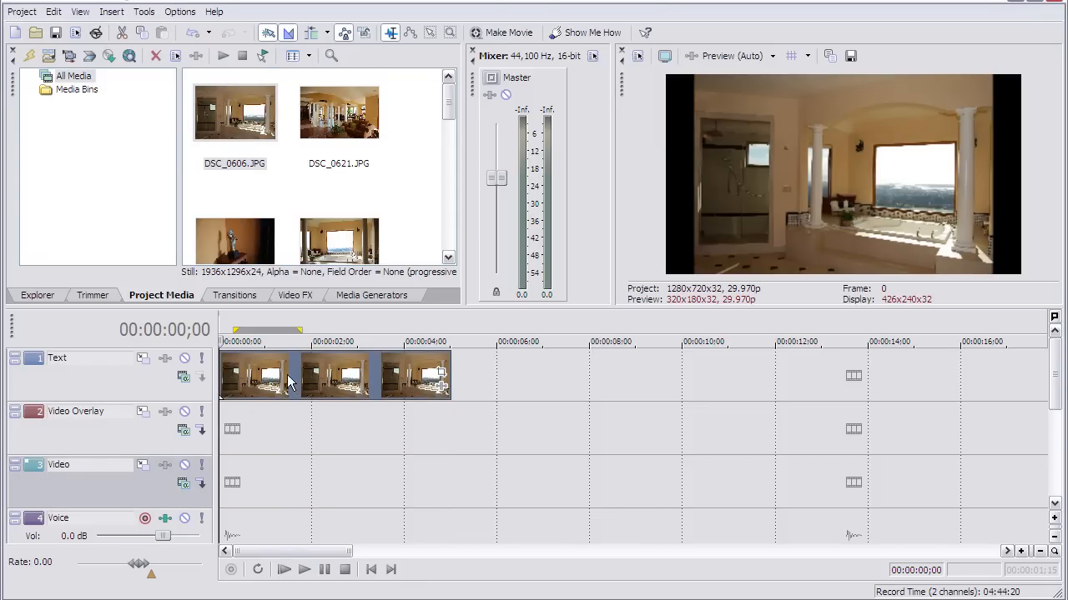
{"action": "key", "text": "ctrl+z"}
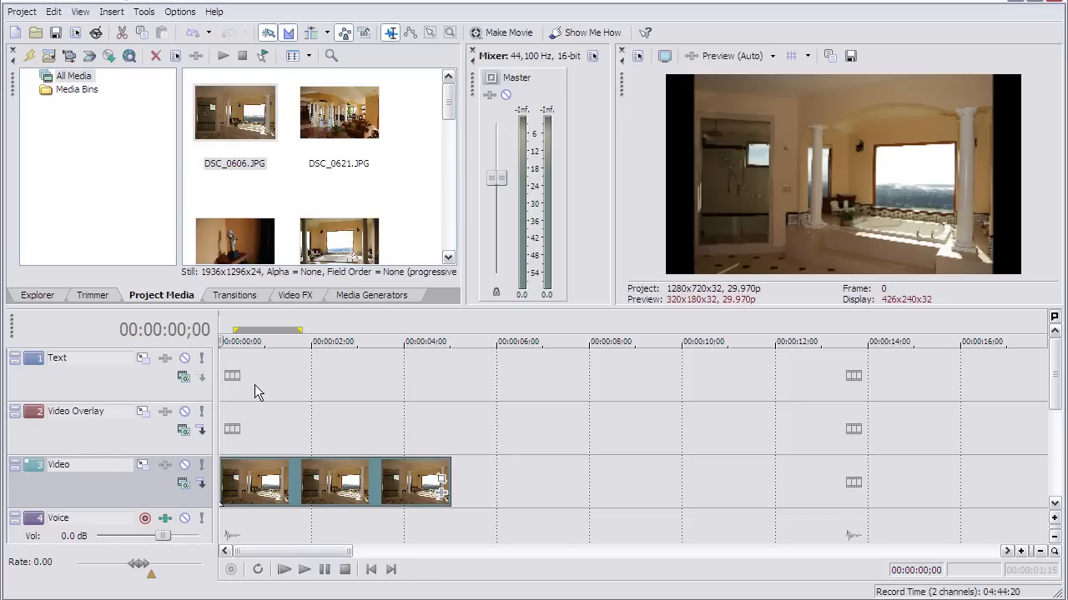
Step: Add DSC_0621.JPG and DSC_0639.JPG to the Video track and line up all three clips end to end without gaps
{"action": "left_click_drag", "start_coordinate": [336, 135], "coordinate": [551, 488]}
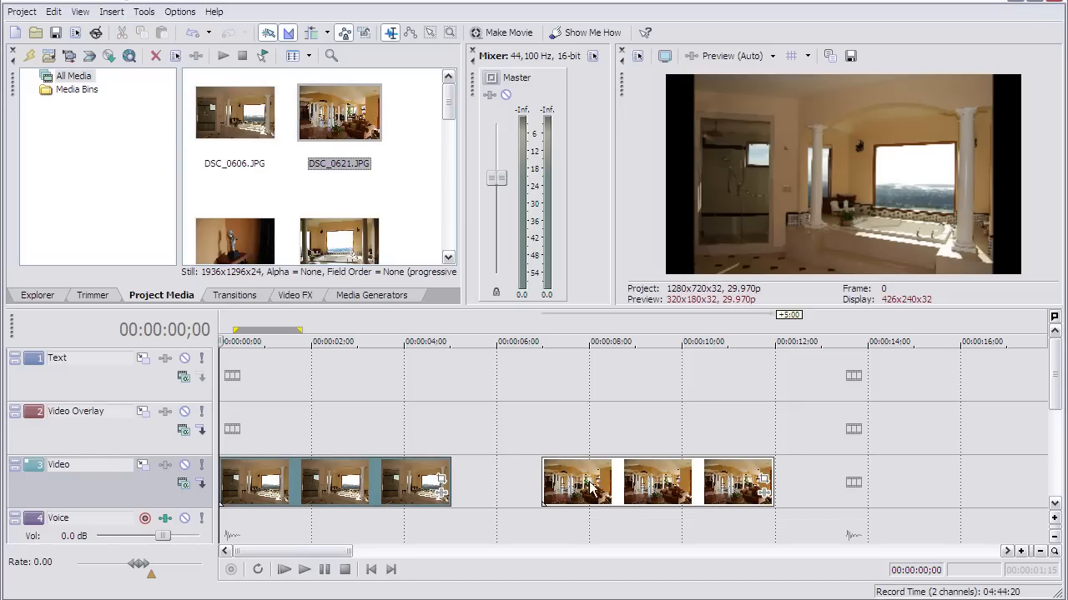
{"action": "left_click_drag", "start_coordinate": [249, 250], "coordinate": [809, 485]}
{"action": "left_click_drag", "start_coordinate": [613, 488], "coordinate": [558, 488]}
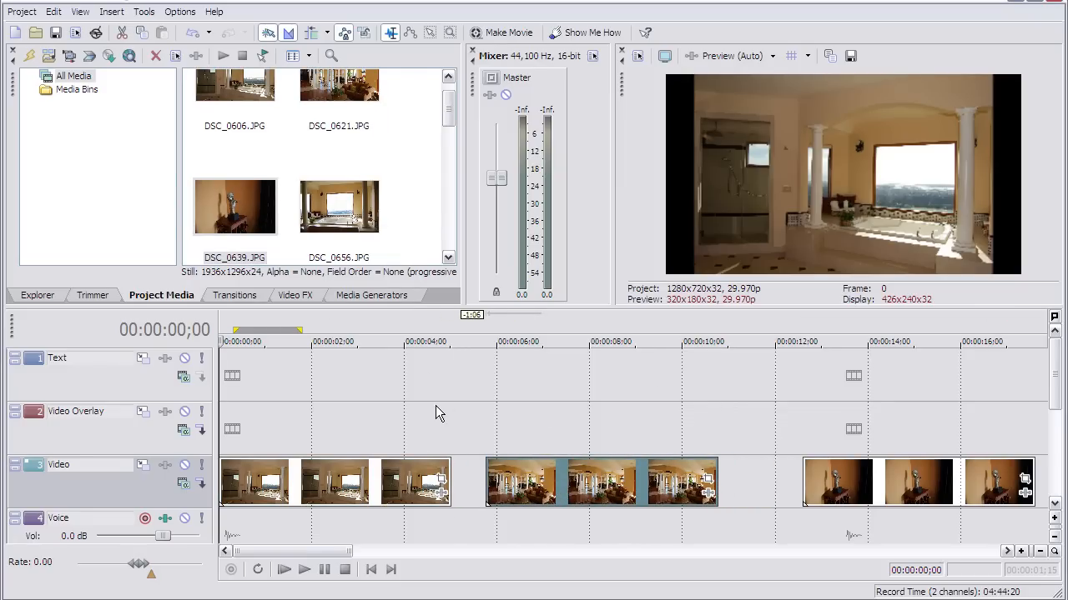
{"action": "mouse_move", "coordinate": [448, 477]}
{"action": "left_mouse_down"}
{"action": "mouse_move", "coordinate": [300, 472]}
{"action": "mouse_move", "coordinate": [457, 472]}
{"action": "left_mouse_up"}
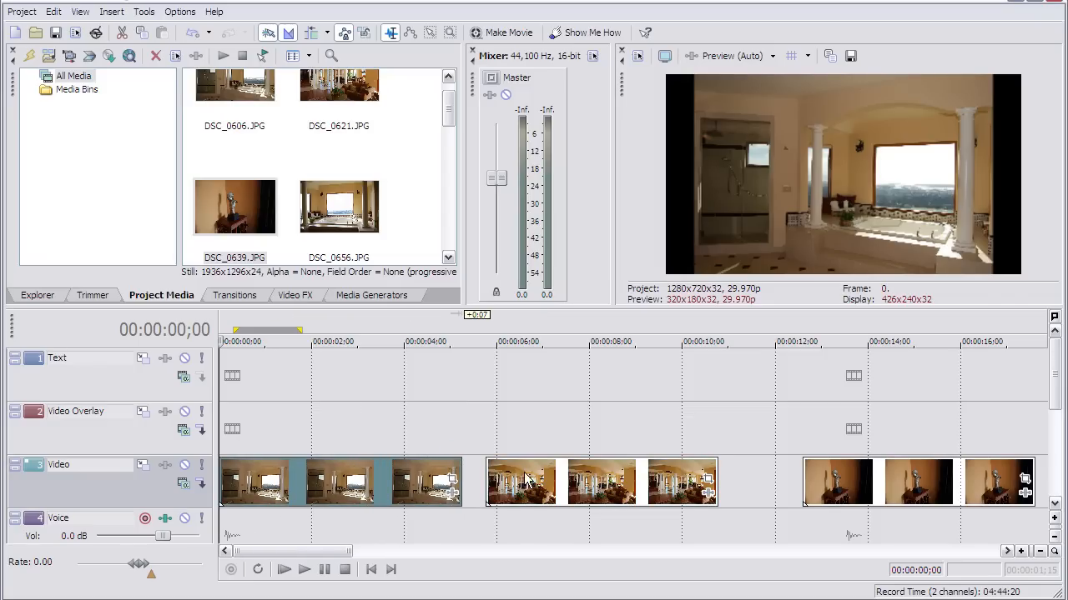
{"action": "left_click_drag", "start_coordinate": [557, 481], "coordinate": [533, 481]}
{"action": "left_click_drag", "start_coordinate": [834, 479], "coordinate": [724, 478]}
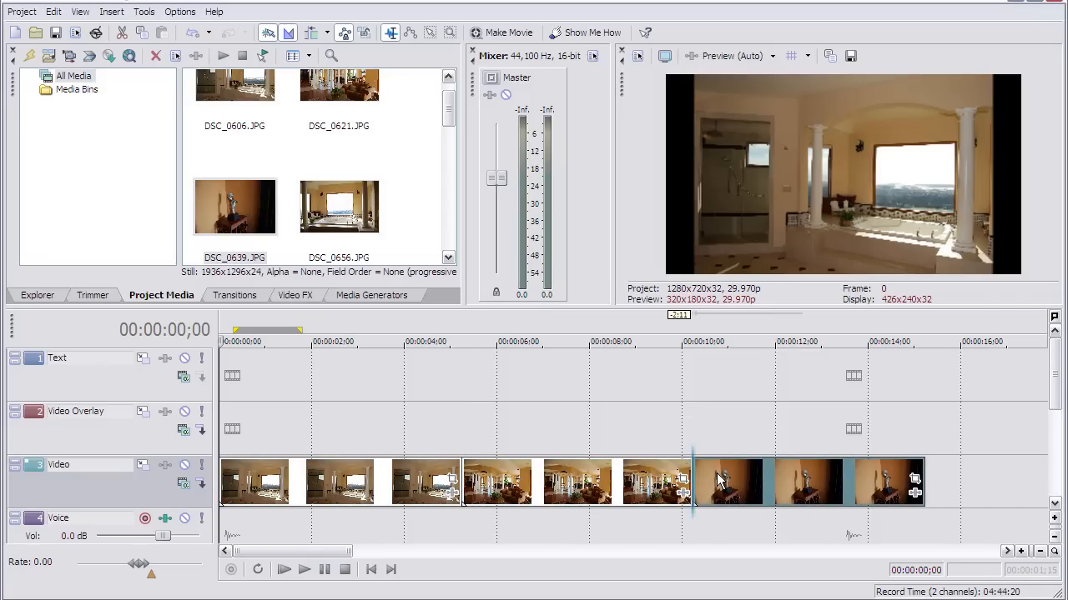
Step: Preview the three-clip sequence from the start and pause during the second clip
{"action": "left_click", "coordinate": [283, 571]}
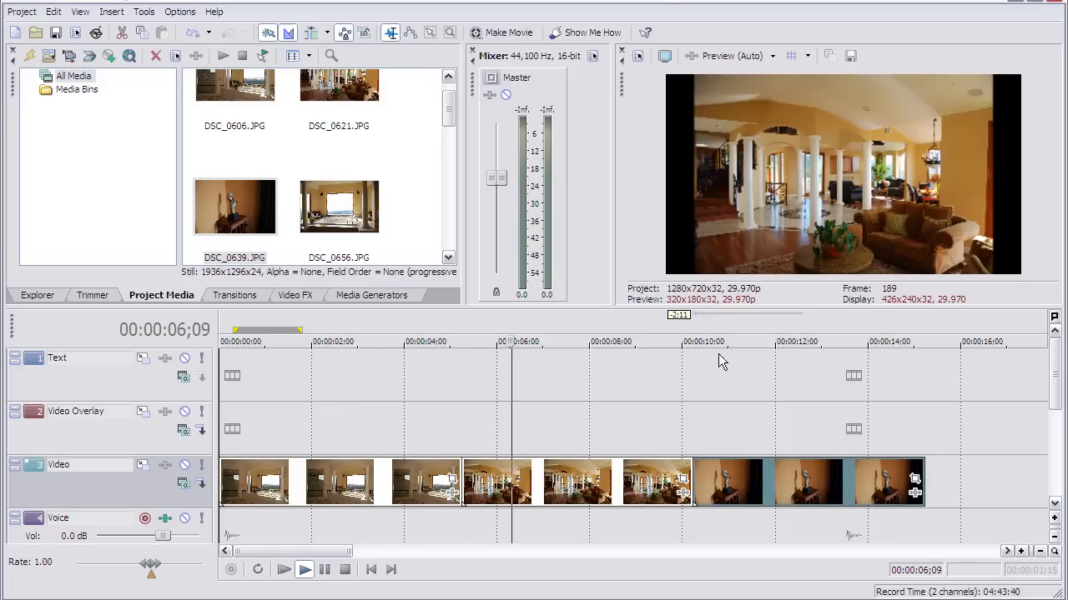
{"action": "left_click", "coordinate": [324, 569]}
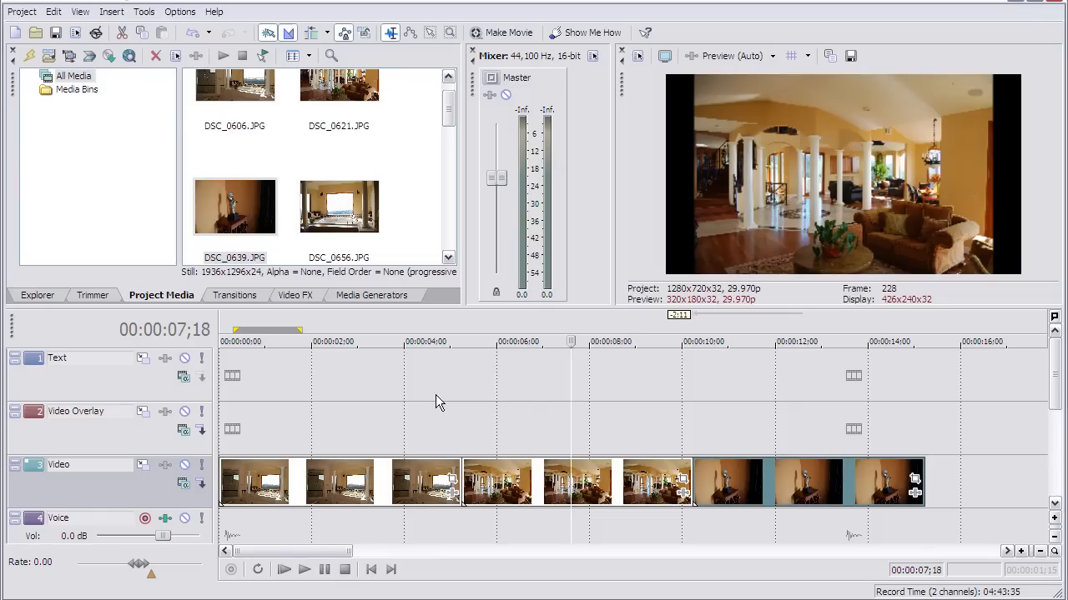
Step: Shorten the first clip to just under 4 seconds and slide the second and third clips earlier to close the gaps
{"action": "left_click", "coordinate": [463, 465]}
{"action": "left_click_drag", "start_coordinate": [463, 465], "coordinate": [399, 471]}
{"action": "left_click", "coordinate": [462, 470]}
{"action": "left_click_drag", "start_coordinate": [535, 482], "coordinate": [442, 482]}
{"action": "left_click_drag", "start_coordinate": [756, 480], "coordinate": [661, 480]}
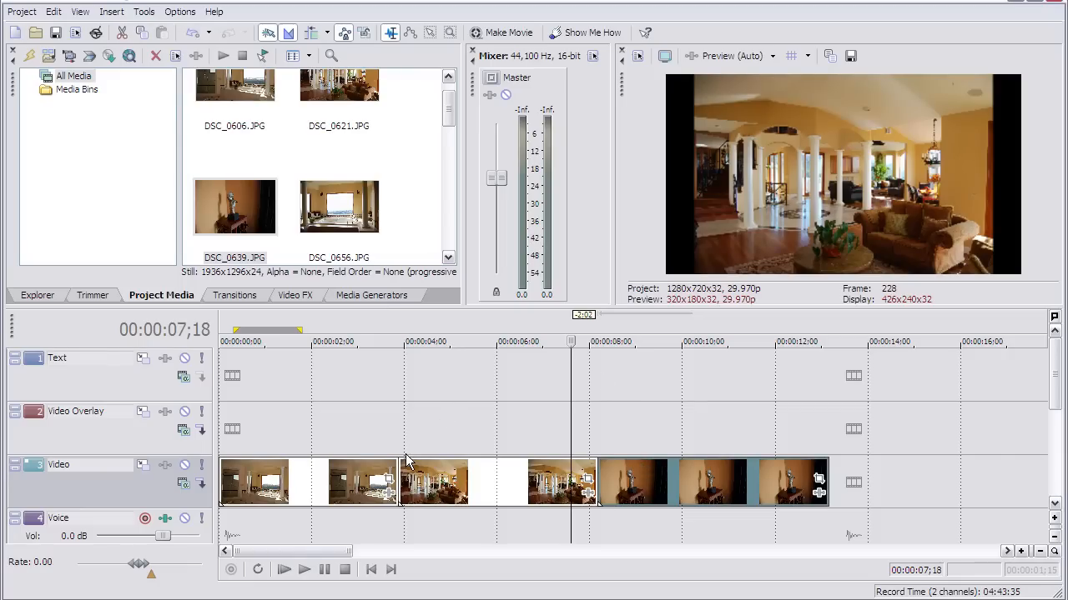
Step: Open Event Pan/Crop for the DSC_0606 clip and apply the 16:9 Widescreen TV aspect ratio preset
{"action": "left_click", "coordinate": [352, 479]}
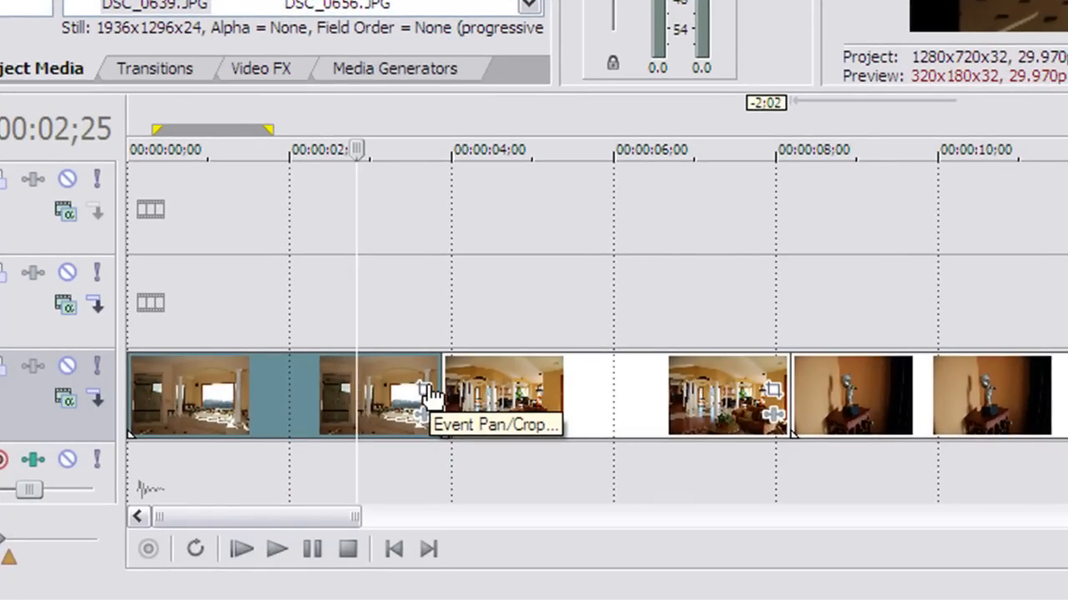
{"action": "left_click", "coordinate": [425, 390]}
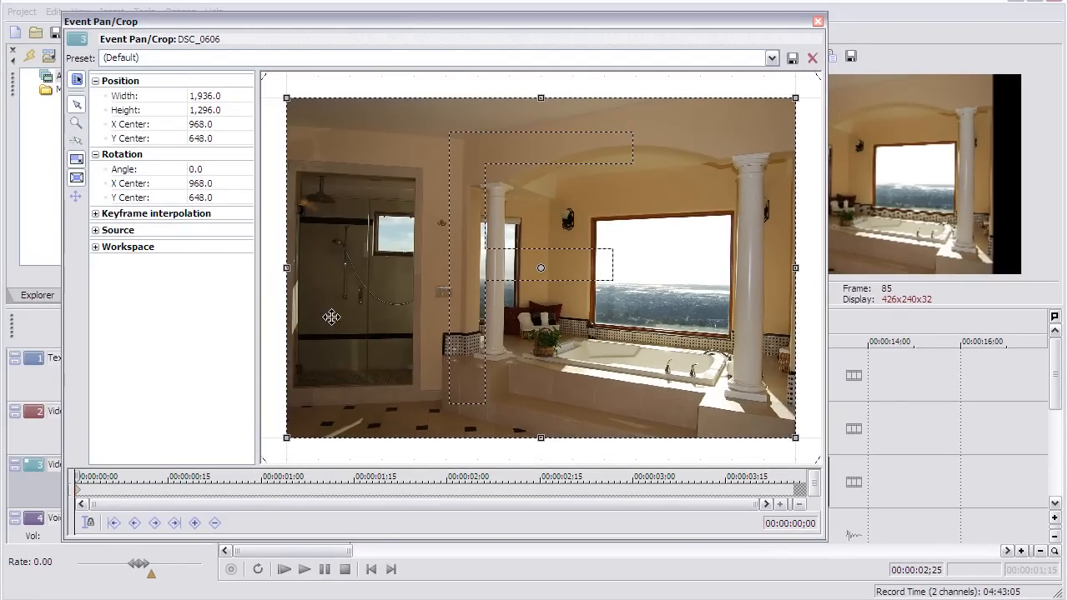
{"action": "left_click_drag", "start_coordinate": [725, 23], "coordinate": [695, 26]}
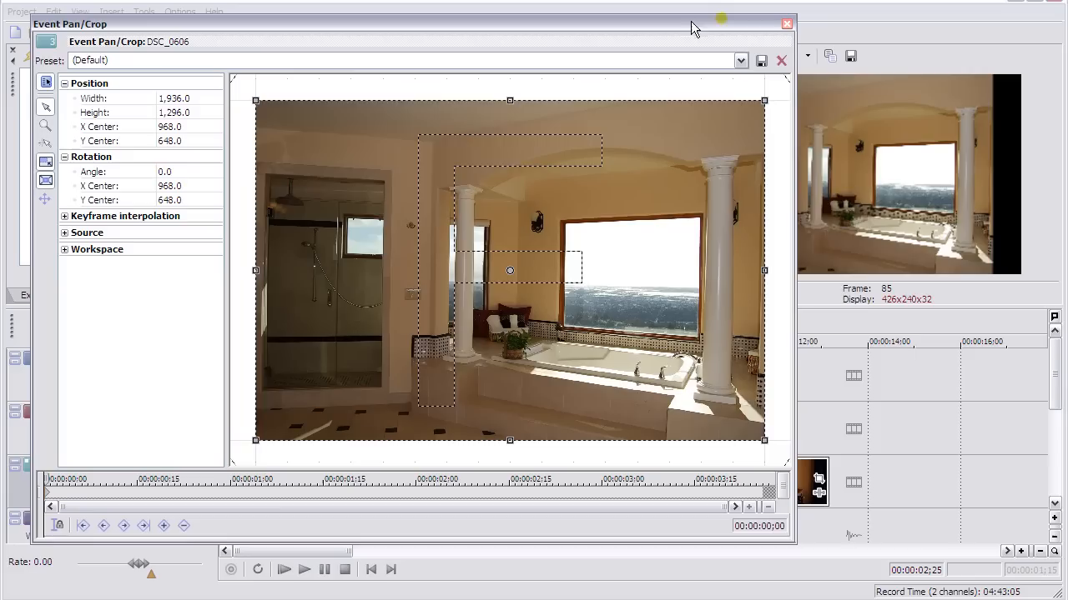
{"action": "left_click", "coordinate": [740, 61]}
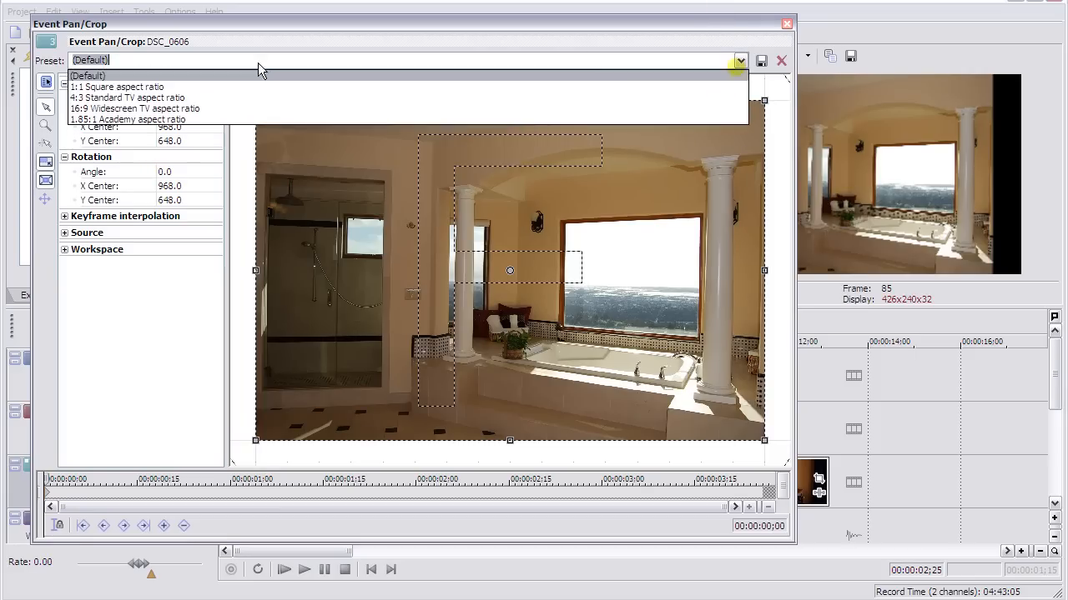
{"action": "left_click", "coordinate": [206, 108]}
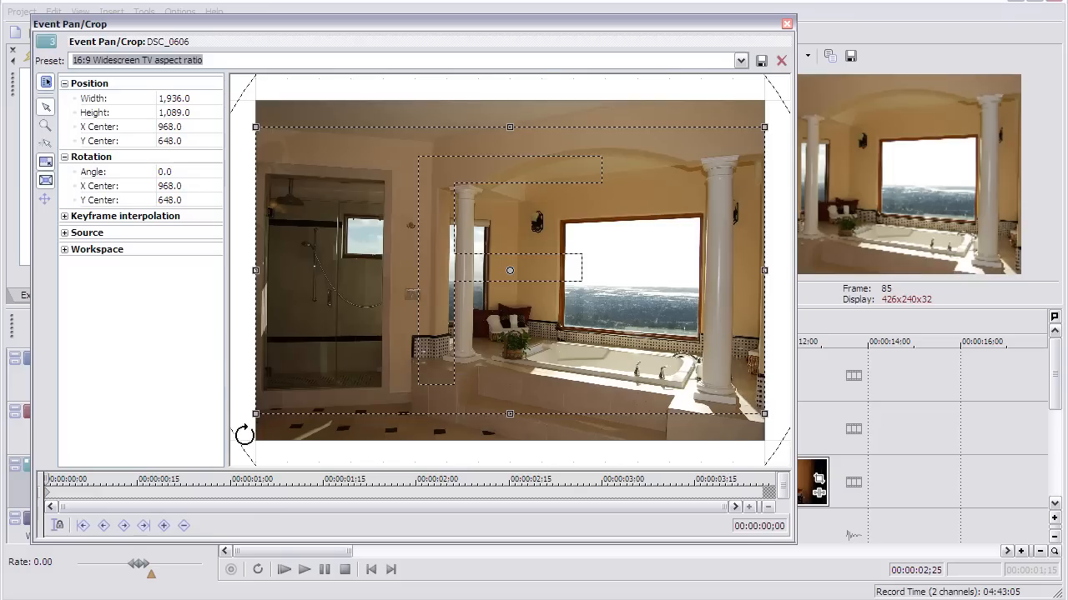
Step: Add a pan/crop keyframe at about 00:00:00;17 on the DSC_0606 clip
{"action": "left_click_drag", "start_coordinate": [48, 482], "coordinate": [767, 478]}
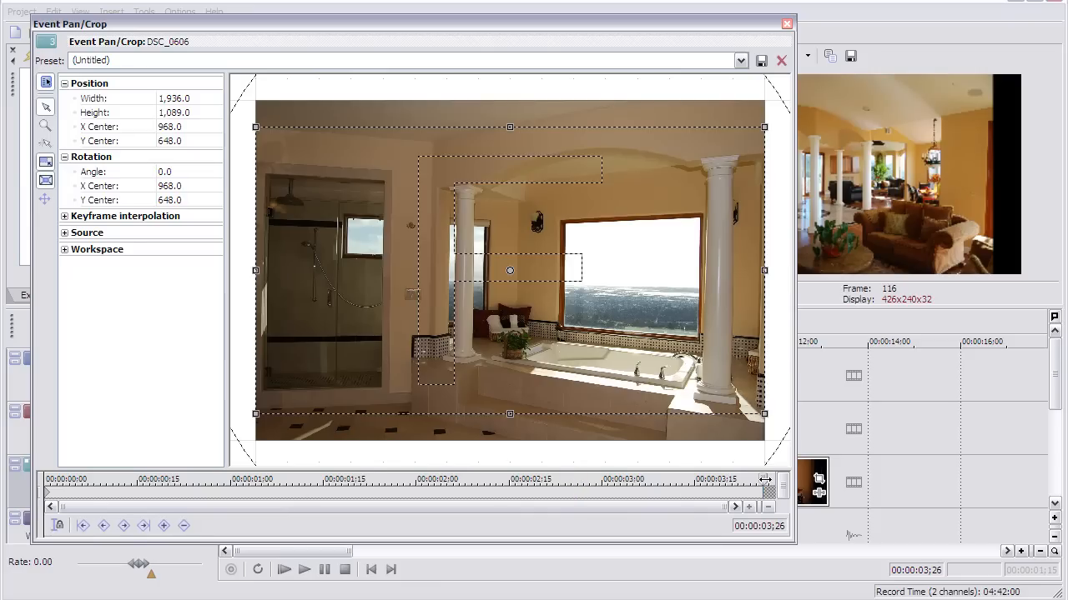
{"action": "left_click_drag", "start_coordinate": [764, 478], "coordinate": [448, 475]}
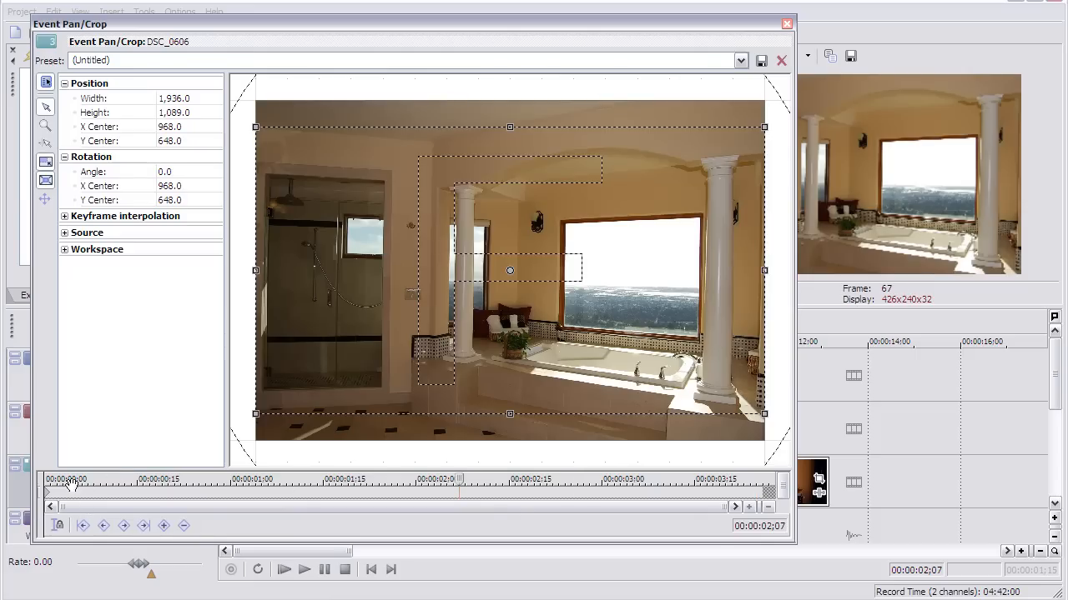
{"action": "left_click_drag", "start_coordinate": [458, 478], "coordinate": [284, 479]}
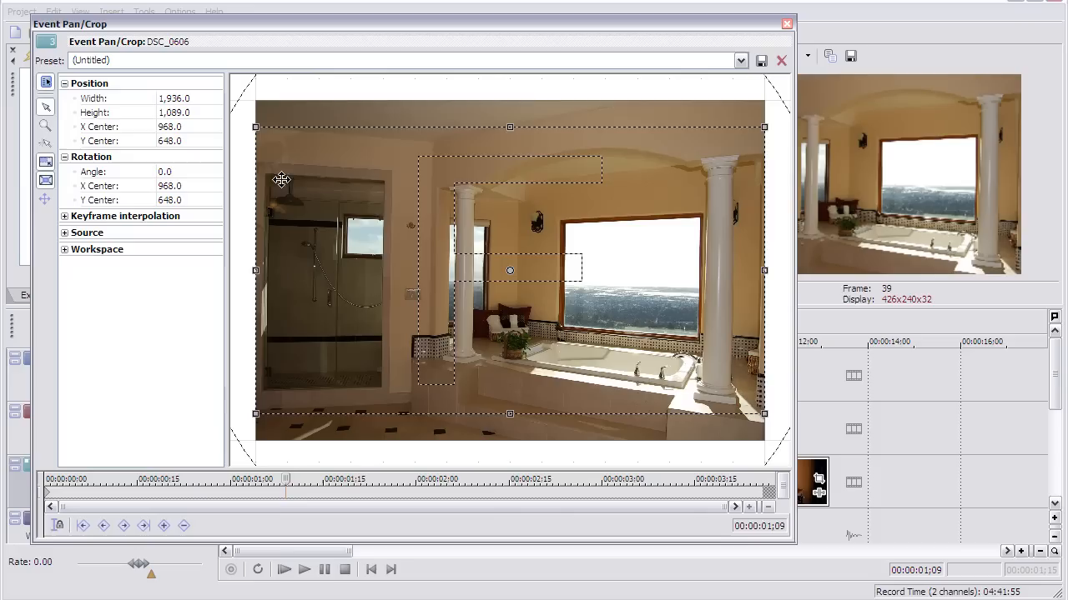
{"action": "left_click_drag", "start_coordinate": [283, 479], "coordinate": [154, 477]}
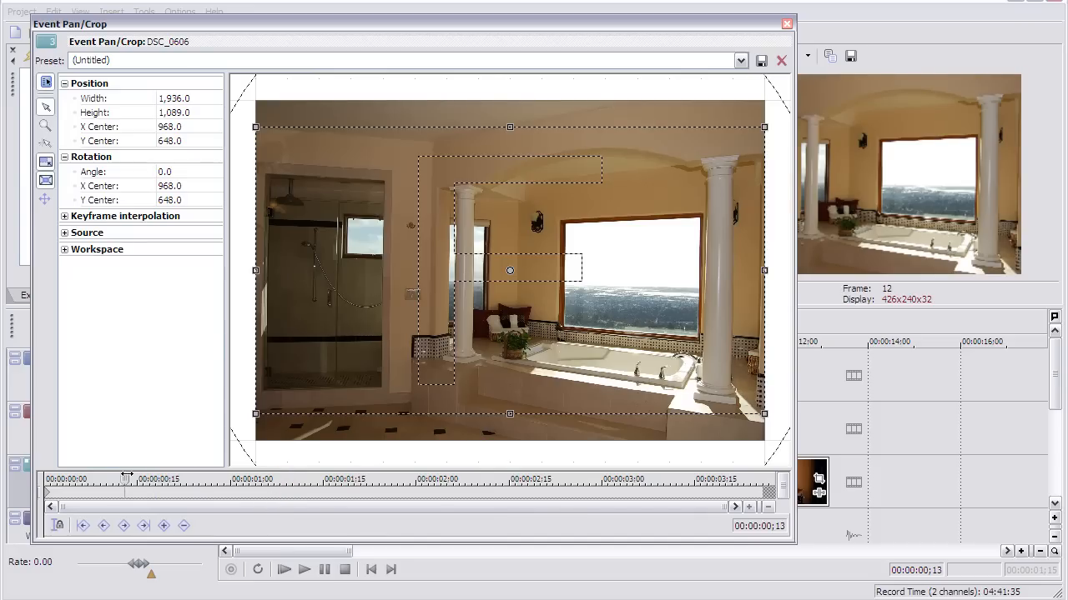
{"action": "left_click", "coordinate": [164, 525]}
Step: Crop the first keyframe to about 288 × 162 centred on the window view, and scrub to the second keyframe to check the zoom
{"action": "left_click", "coordinate": [48, 494]}
{"action": "left_click_drag", "start_coordinate": [253, 127], "coordinate": [373, 247]}
{"action": "left_click_drag", "start_coordinate": [478, 280], "coordinate": [596, 299]}
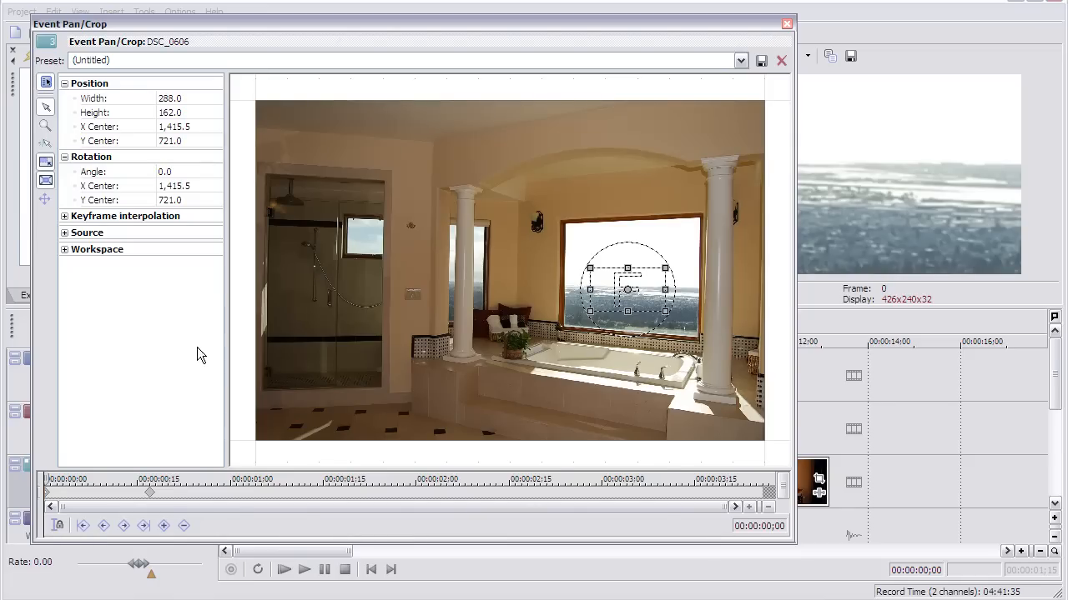
{"action": "left_click_drag", "start_coordinate": [46, 477], "coordinate": [149, 478]}
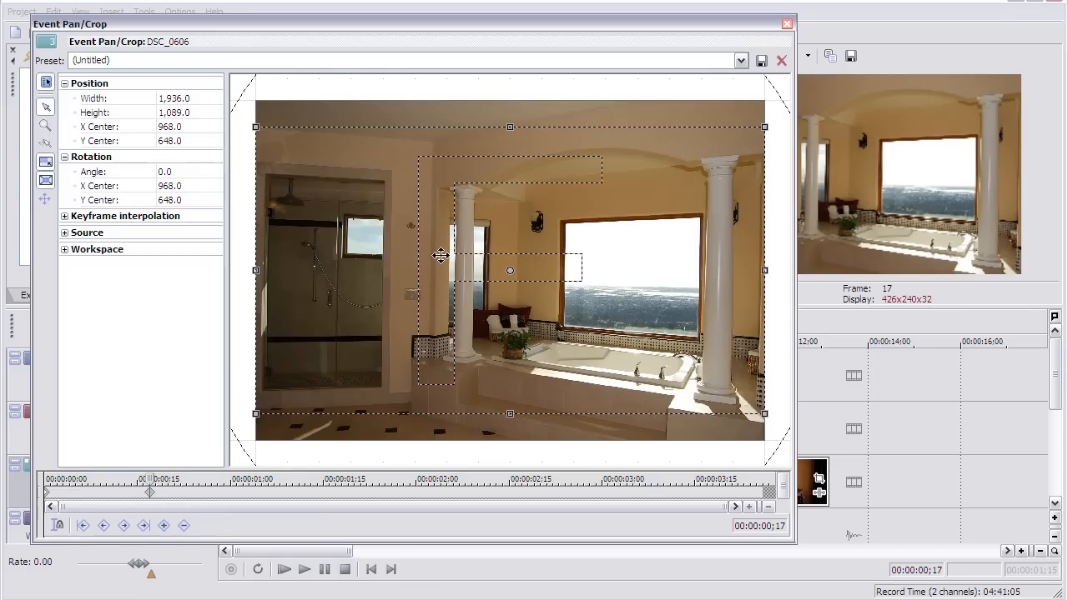
Step: Add a keyframe at the end of the DSC_0606 clip and crop the 00:00:00;17 keyframe to about 1,728 × 972
{"action": "left_click", "coordinate": [142, 526]}
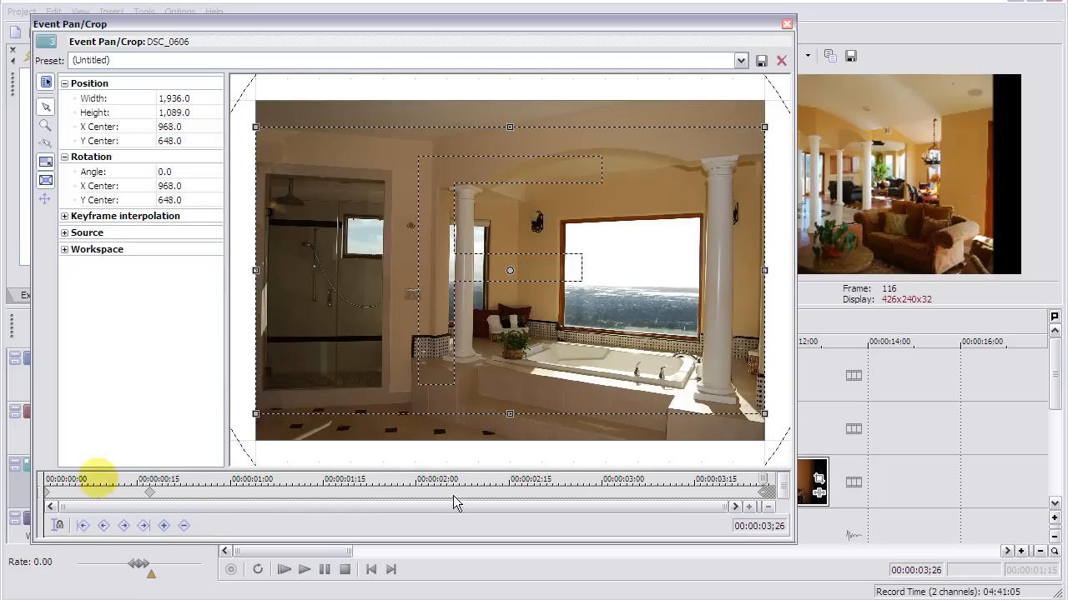
{"action": "left_click_drag", "start_coordinate": [763, 479], "coordinate": [162, 477]}
{"action": "left_click", "coordinate": [152, 496]}
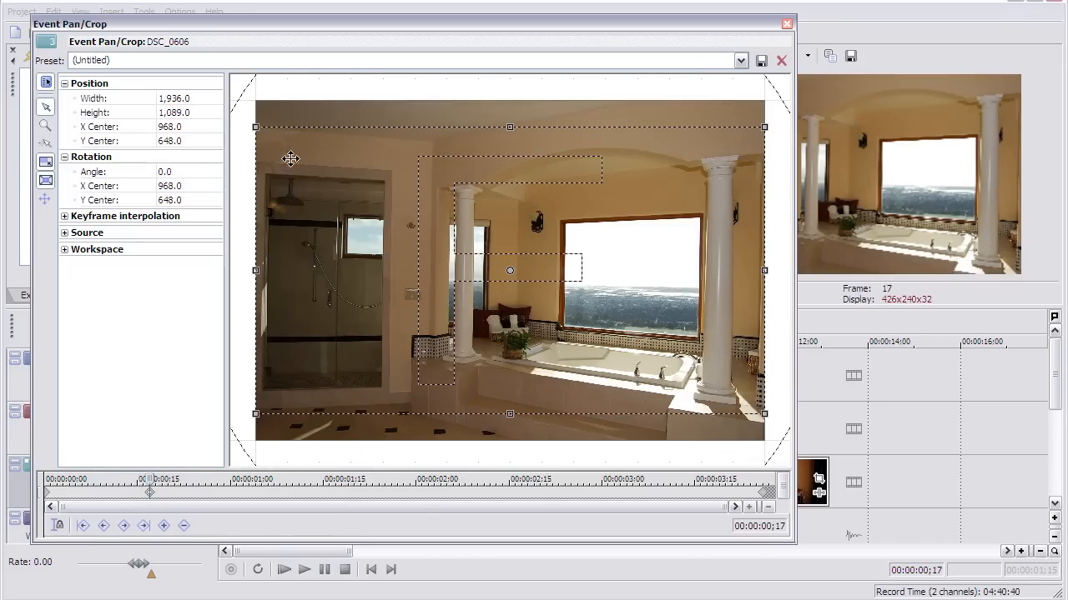
{"action": "left_click_drag", "start_coordinate": [258, 127], "coordinate": [283, 142]}
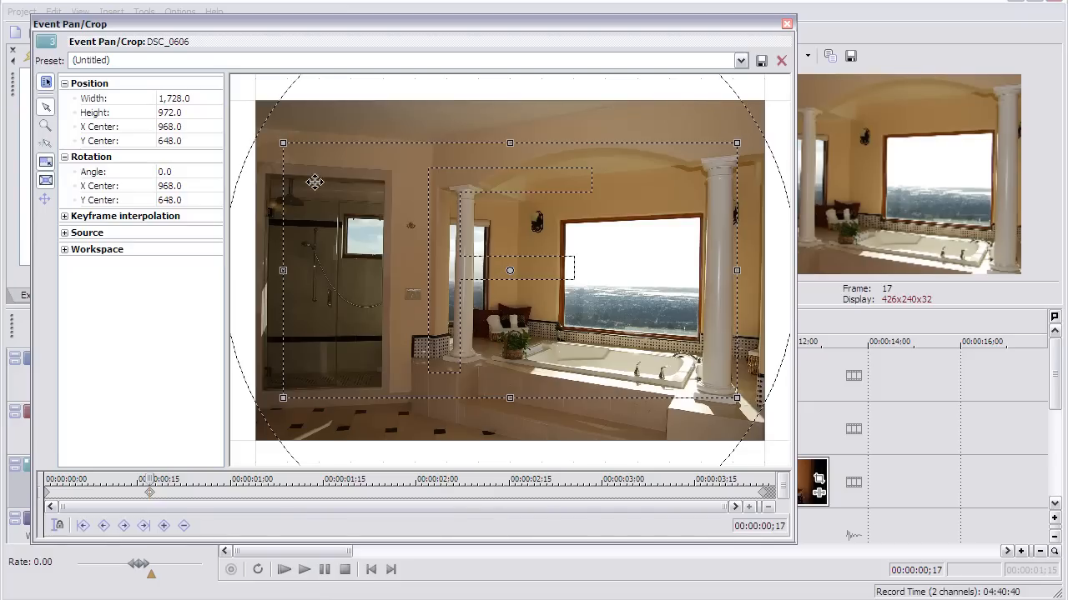
Step: Scrub through the DSC_0606 pan/crop animation, close its window and play the timeline from the start to review the zoom
{"action": "key", "text": "space"}
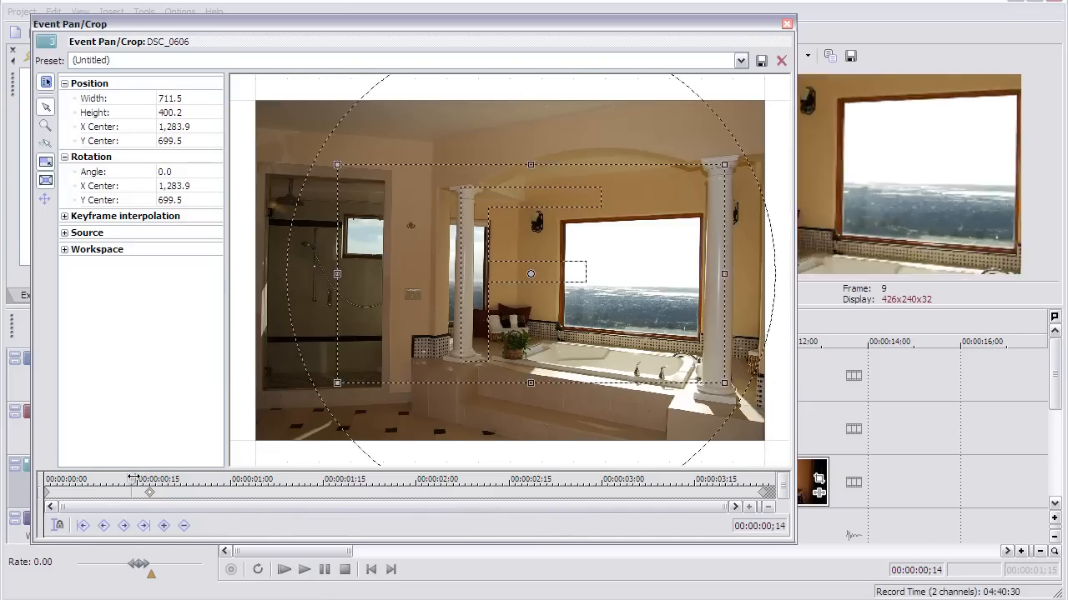
{"action": "left_click_drag", "start_coordinate": [148, 478], "coordinate": [448, 479]}
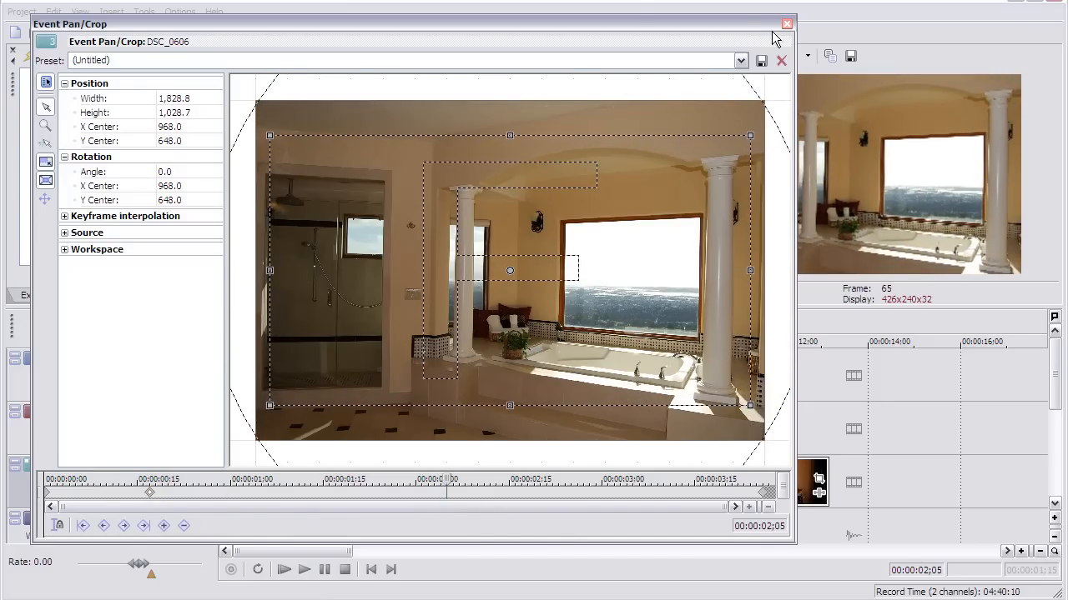
{"action": "left_click", "coordinate": [787, 24]}
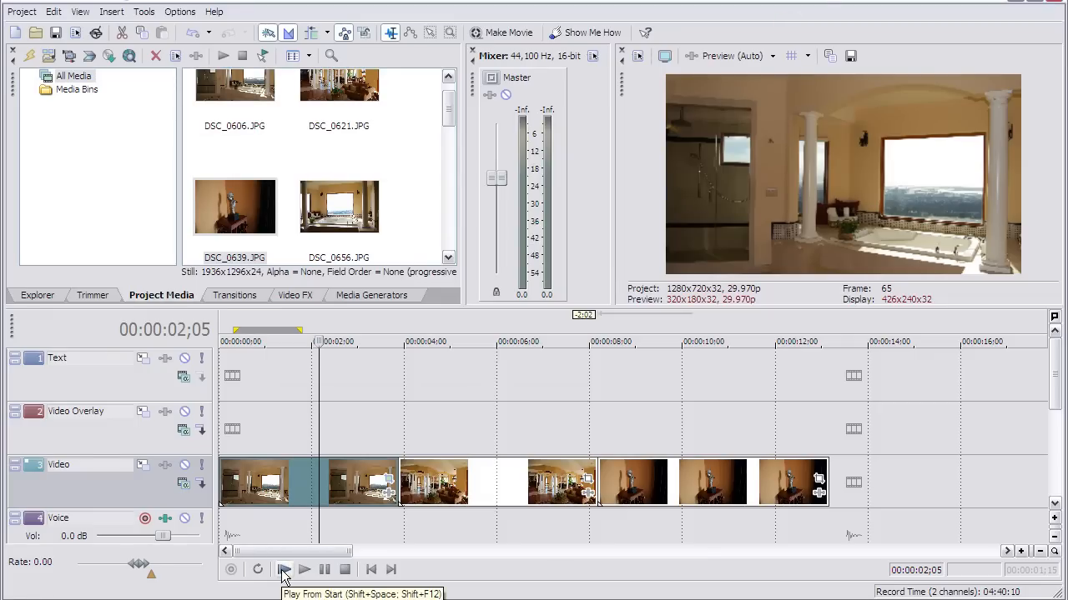
{"action": "left_click", "coordinate": [284, 570]}
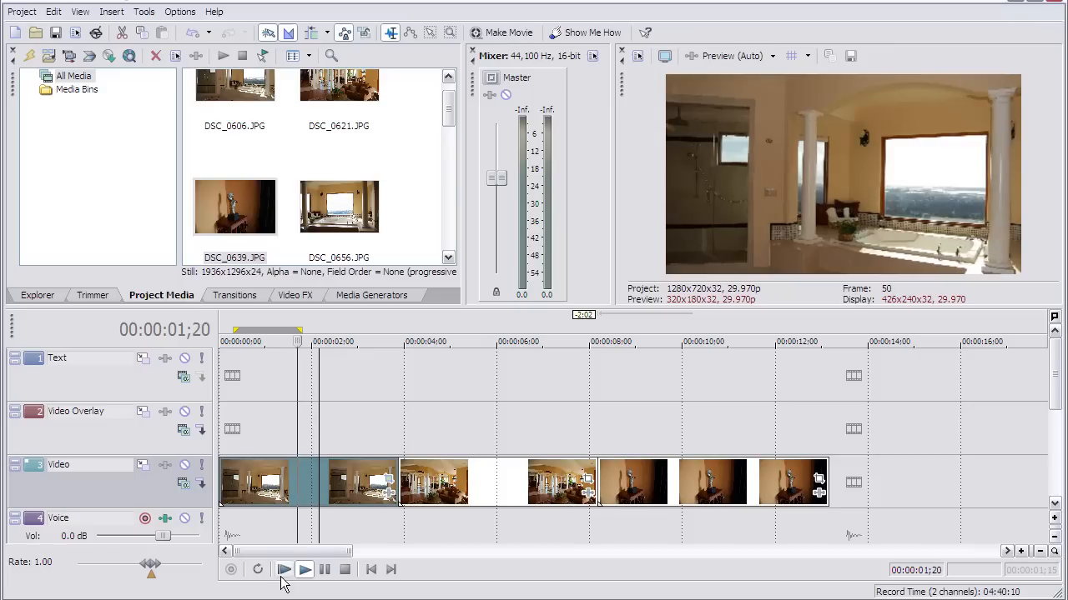
{"action": "left_click", "coordinate": [325, 569]}
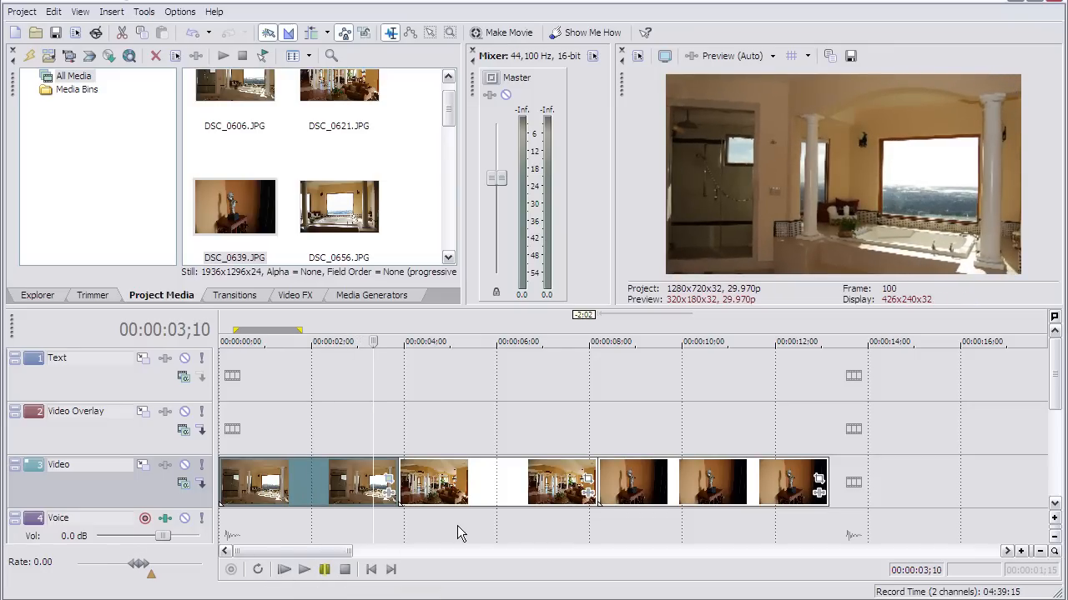
Step: Apply the 16:9 Widescreen TV aspect ratio preset to the DSC_0621 clip's pan/crop and shrink its start frame to about 1,440 × 810, centred near 733, 645
{"action": "left_click", "coordinate": [472, 487]}
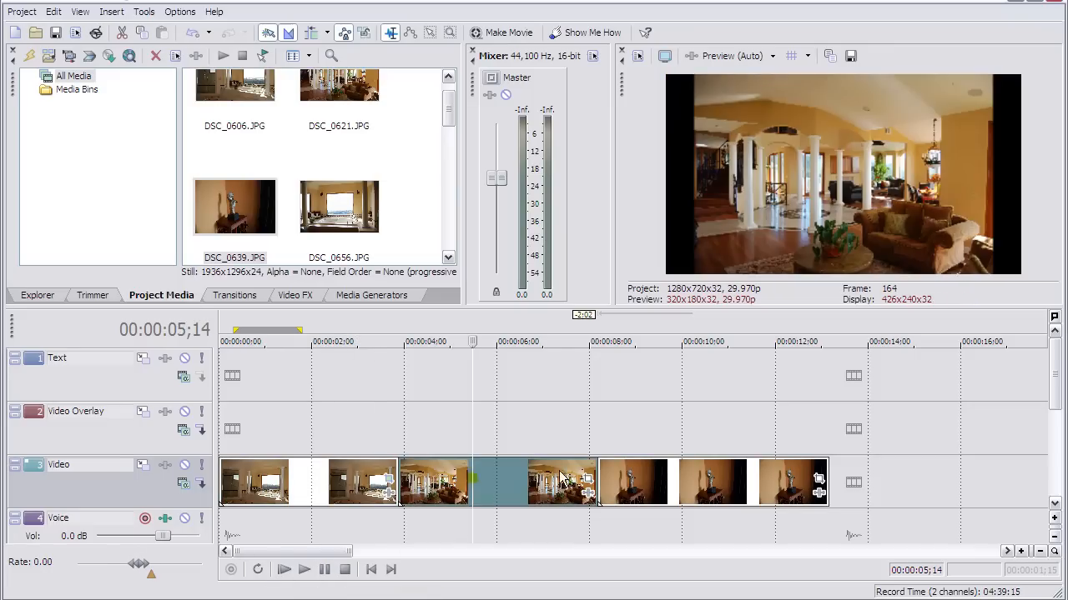
{"action": "left_click", "coordinate": [588, 480]}
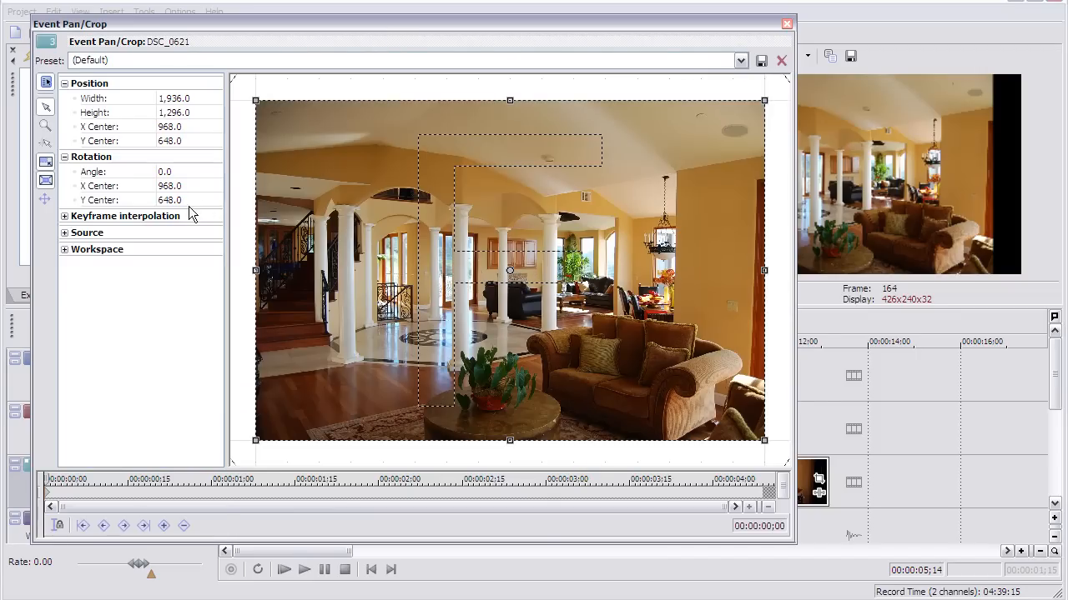
{"action": "left_click", "coordinate": [739, 61]}
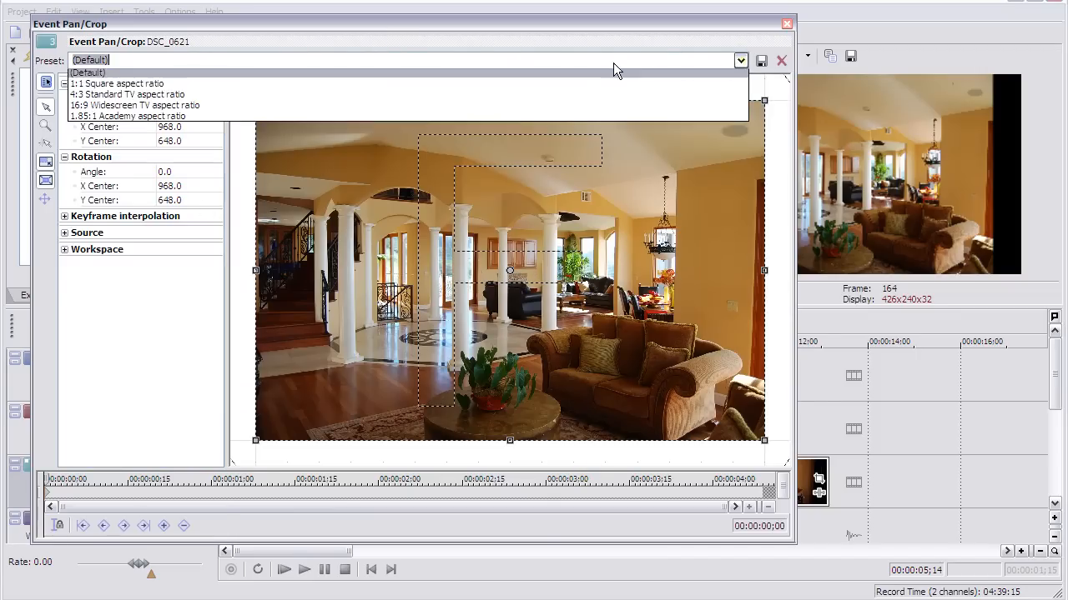
{"action": "left_click", "coordinate": [167, 109]}
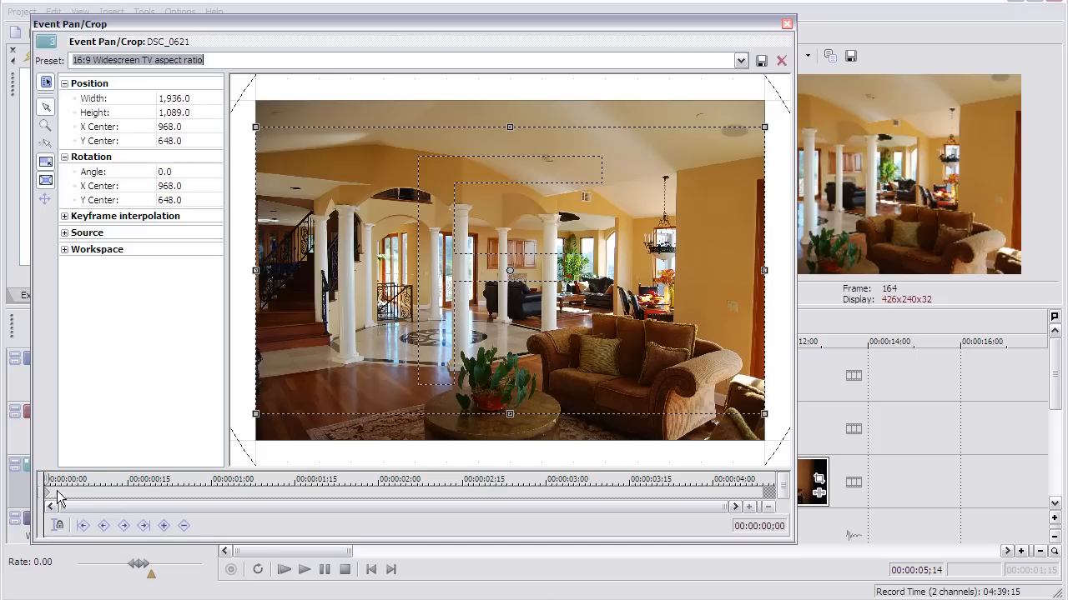
{"action": "left_click_drag", "start_coordinate": [255, 127], "coordinate": [322, 168]}
{"action": "left_click_drag", "start_coordinate": [371, 236], "coordinate": [309, 235]}
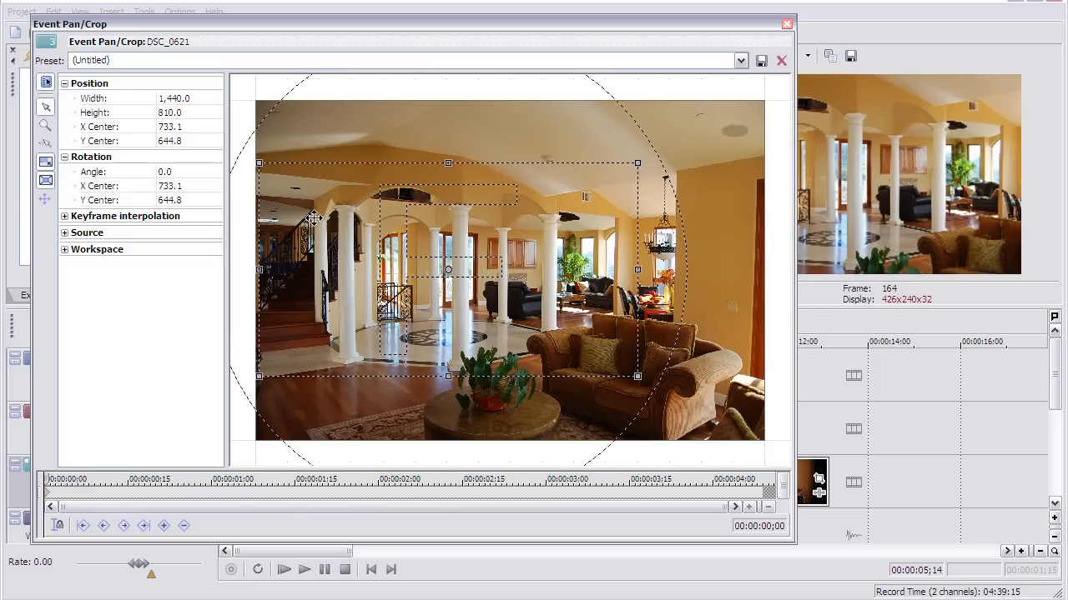
Step: At the end of the DSC_0621 clip, pan the crop frame horizontally to an X Center of about 1,209, then check the movement
{"action": "left_click", "coordinate": [143, 525]}
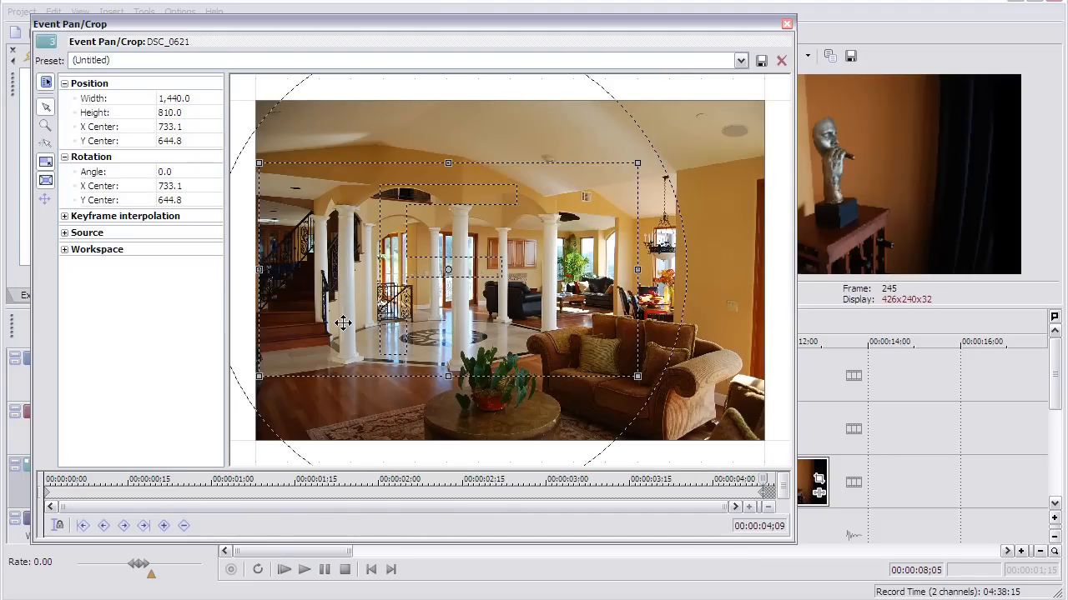
{"action": "key", "text": "Right"}
{"action": "key", "text": "Right"}
{"action": "key", "text": "Right"}
{"action": "key", "text": "Right"}
{"action": "key", "text": "Right"}
{"action": "key", "text": "Right"}
{"action": "key", "text": "Right"}
{"action": "key", "text": "Right"}
{"action": "key", "text": "Right"}
{"action": "key", "text": "Right"}
{"action": "key", "text": "Right"}
{"action": "key", "text": "Right"}
{"action": "key", "text": "Right"}
{"action": "key", "text": "Right"}
{"action": "key", "text": "Right"}
{"action": "key", "text": "Right"}
{"action": "key", "text": "Right"}
{"action": "key", "text": "Right"}
{"action": "key", "text": "Right"}
{"action": "key", "text": "Right"}
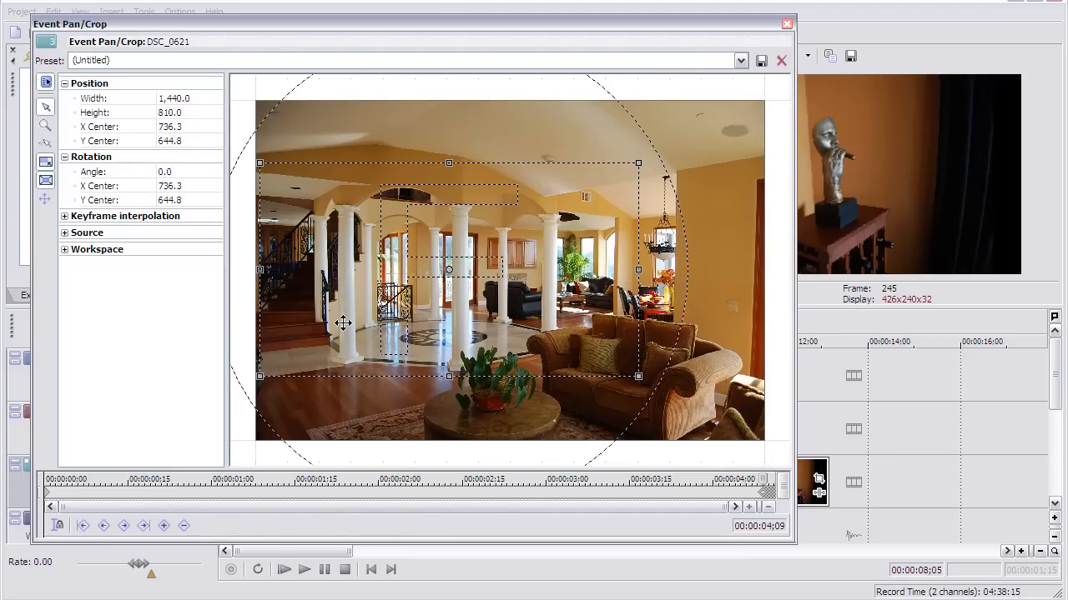
{"action": "key", "text": "Right"}
{"action": "key", "text": "Right"}
{"action": "key", "text": "Right"}
{"action": "key", "text": "Right"}
{"action": "key", "text": "Right"}
{"action": "key", "text": "Right"}
{"action": "key", "text": "Right"}
{"action": "key", "text": "Right"}
{"action": "key", "text": "Right"}
{"action": "key", "text": "Right"}
{"action": "key", "text": "Right"}
{"action": "key", "text": "Right"}
{"action": "key", "text": "Right"}
{"action": "key", "text": "Right"}
{"action": "key", "text": "Right"}
{"action": "key", "text": "Right"}
{"action": "key", "text": "Right"}
{"action": "key", "text": "Right"}
{"action": "key", "text": "Right"}
{"action": "key", "text": "Right"}
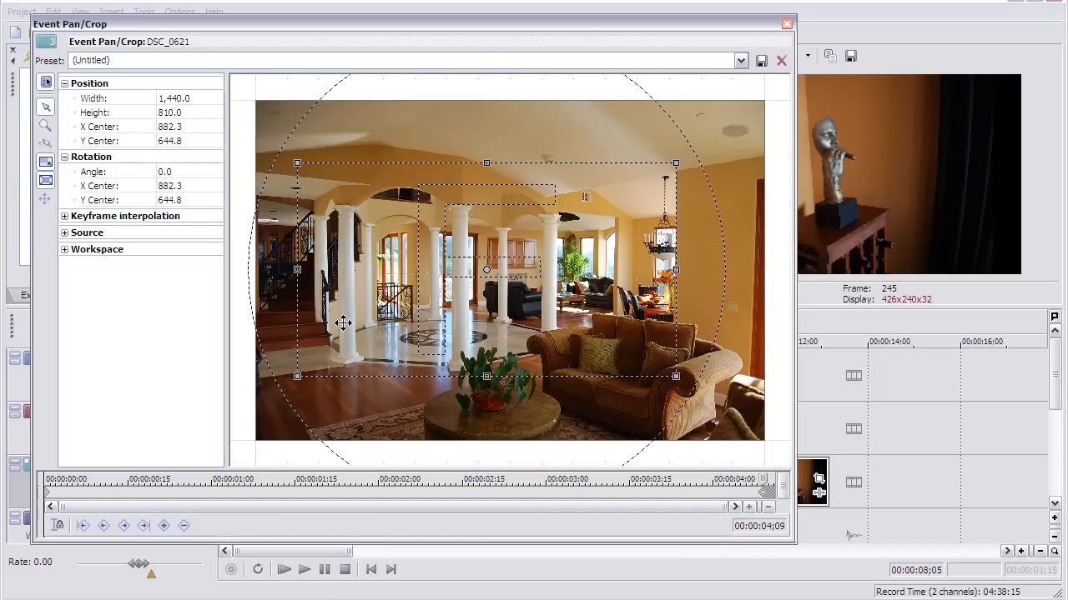
{"action": "key", "text": "Right"}
{"action": "key", "text": "Right"}
{"action": "key", "text": "Right"}
{"action": "key", "text": "Right"}
{"action": "key", "text": "Right"}
{"action": "key", "text": "Right"}
{"action": "key", "text": "Right"}
{"action": "key", "text": "Right"}
{"action": "key", "text": "Right"}
{"action": "key", "text": "Right"}
{"action": "key", "text": "Right"}
{"action": "key", "text": "Right"}
{"action": "key", "text": "Right"}
{"action": "key", "text": "Right"}
{"action": "key", "text": "Right"}
{"action": "key", "text": "Right"}
{"action": "key", "text": "Right"}
{"action": "key", "text": "Right"}
{"action": "key", "text": "Right"}
{"action": "key", "text": "Right"}
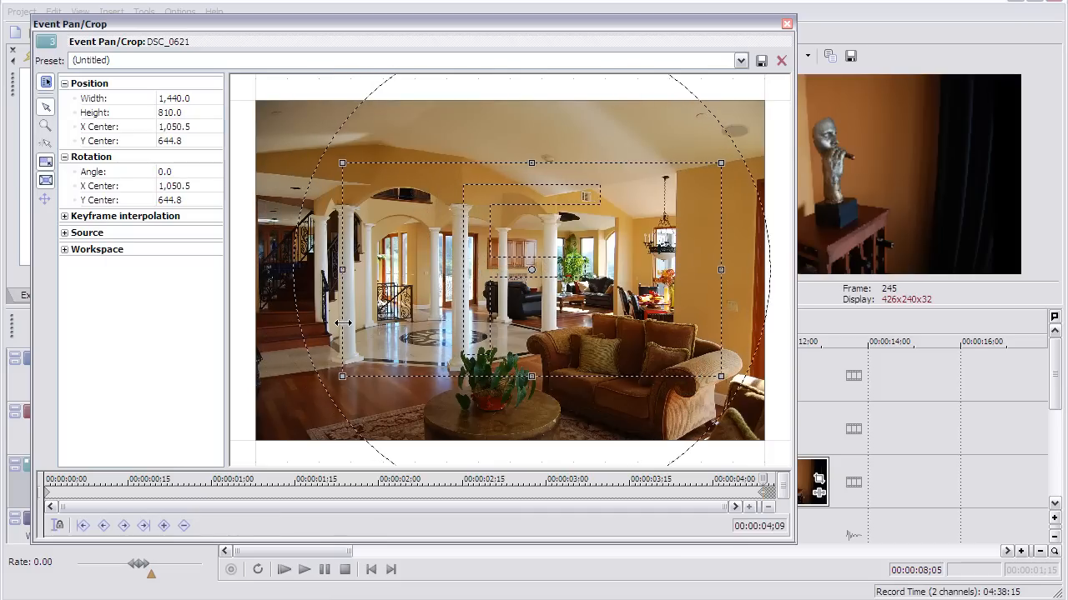
{"action": "key", "text": "Right"}
{"action": "key", "text": "Right"}
{"action": "key", "text": "Right"}
{"action": "key", "text": "Right"}
{"action": "key", "text": "Right"}
{"action": "key", "text": "Right"}
{"action": "key", "text": "Right"}
{"action": "key", "text": "Right"}
{"action": "key", "text": "Right"}
{"action": "key", "text": "Right"}
{"action": "key", "text": "Right"}
{"action": "key", "text": "Right"}
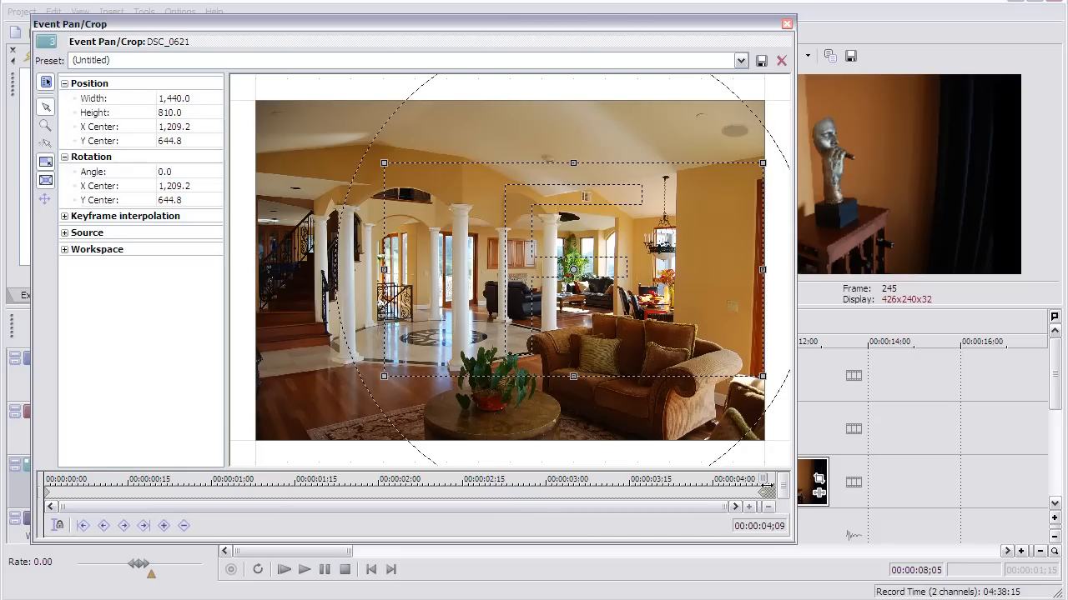
{"action": "left_click_drag", "start_coordinate": [761, 479], "coordinate": [552, 480]}
{"action": "left_click", "coordinate": [786, 23]}
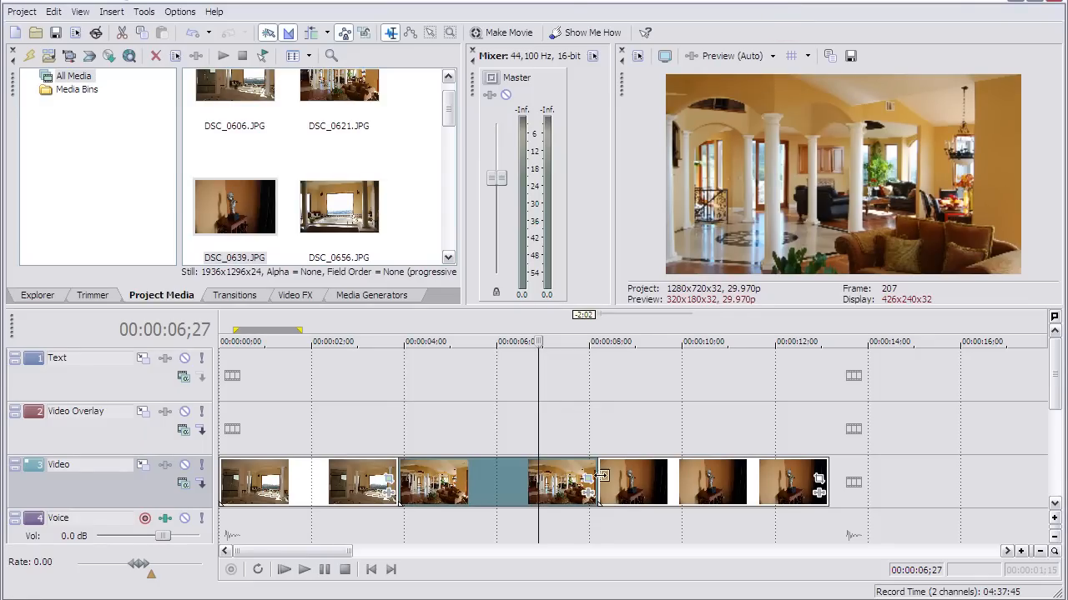
Step: Show the transitions and slide the DSC_0621 clip about 14 frames earlier so it overlaps the end of the first clip
{"action": "left_click", "coordinate": [477, 472]}
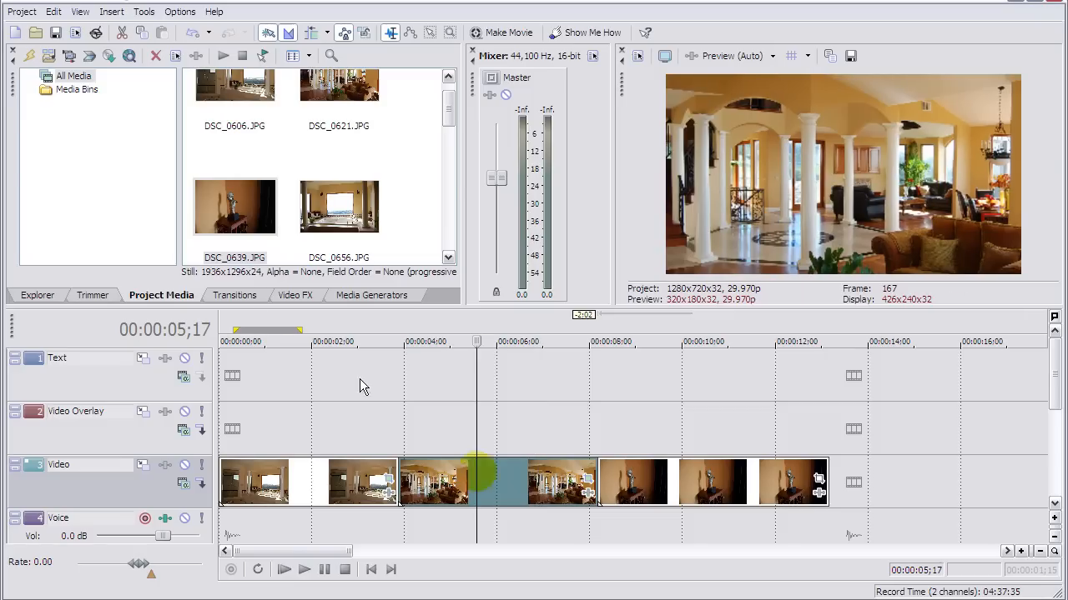
{"action": "left_click", "coordinate": [248, 298]}
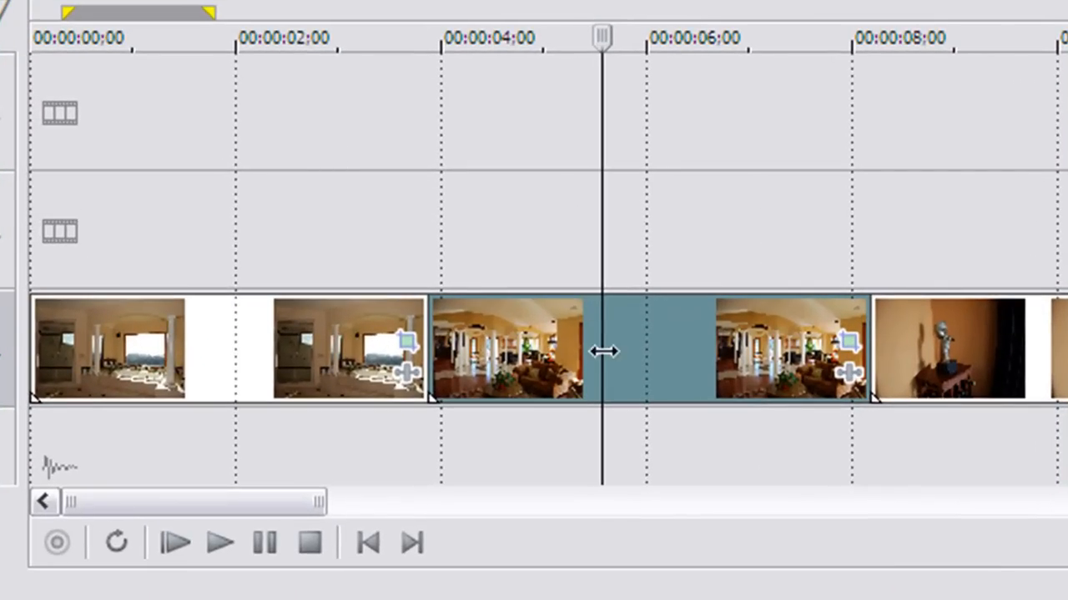
{"action": "left_click_drag", "start_coordinate": [676, 350], "coordinate": [632, 356]}
Step: Play the timeline from about 00:00:02;20 to review the crossfade between the first two clips
{"action": "left_click", "coordinate": [304, 230]}
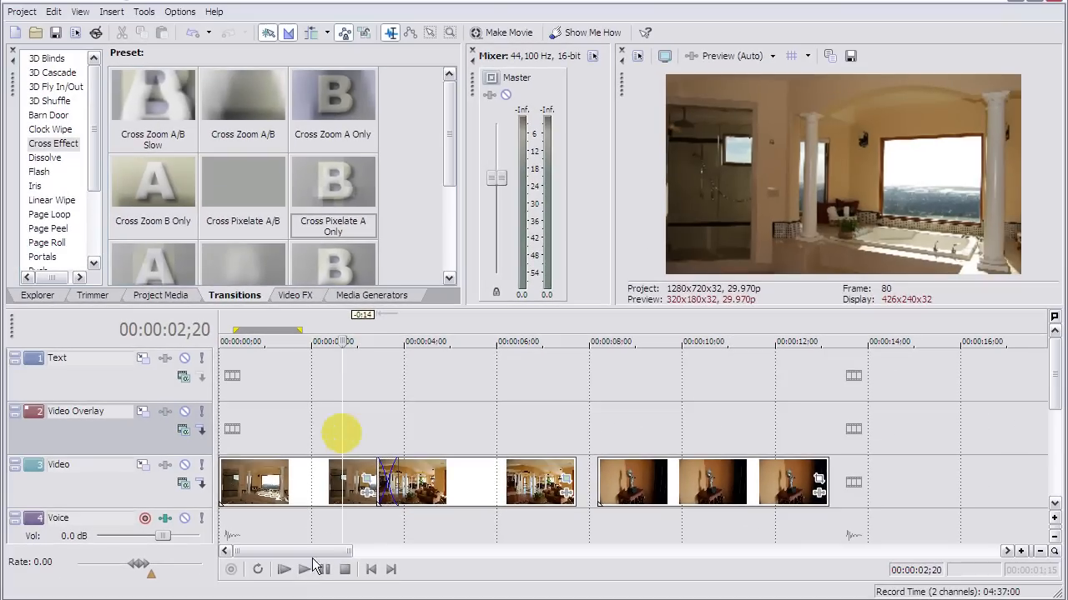
{"action": "left_click", "coordinate": [305, 571]}
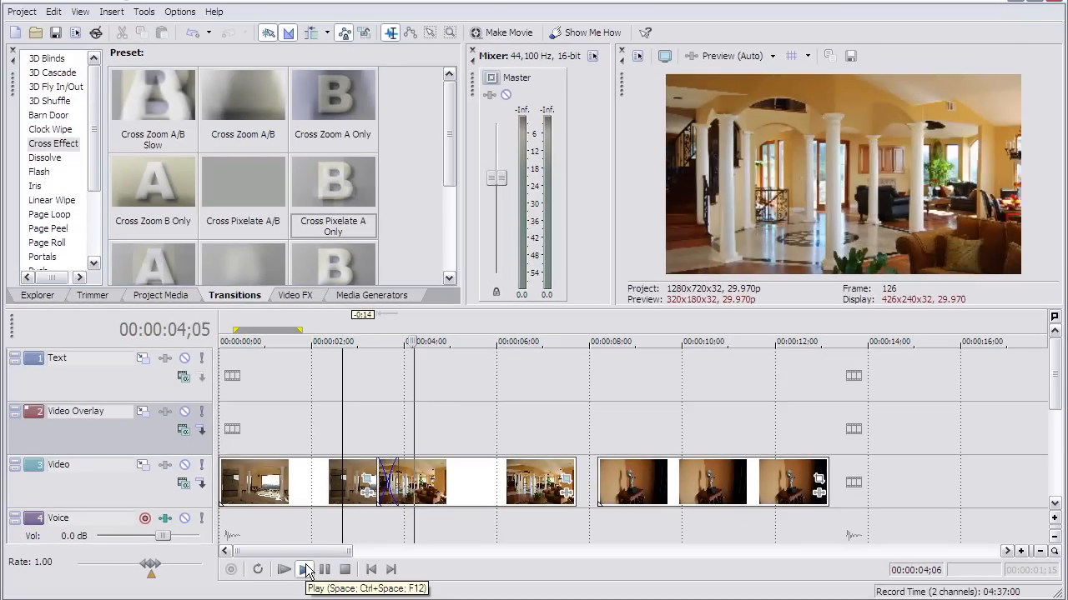
{"action": "left_click", "coordinate": [324, 570]}
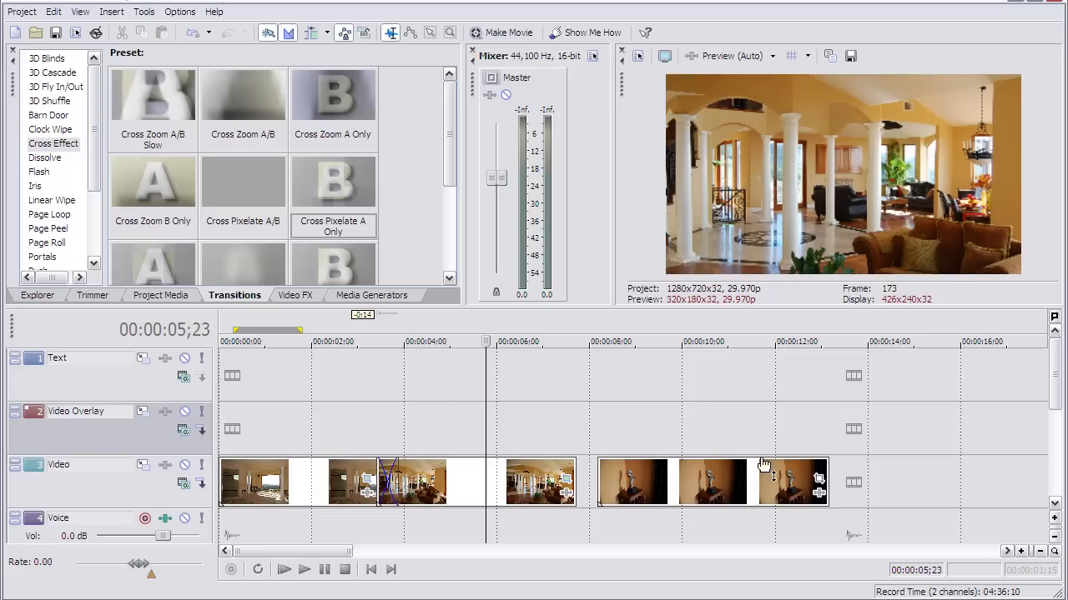
Step: Slide the DSC_0639 clip earlier to meet the second clip and trim about 3:18 off its end
{"action": "left_click_drag", "start_coordinate": [739, 484], "coordinate": [715, 486]}
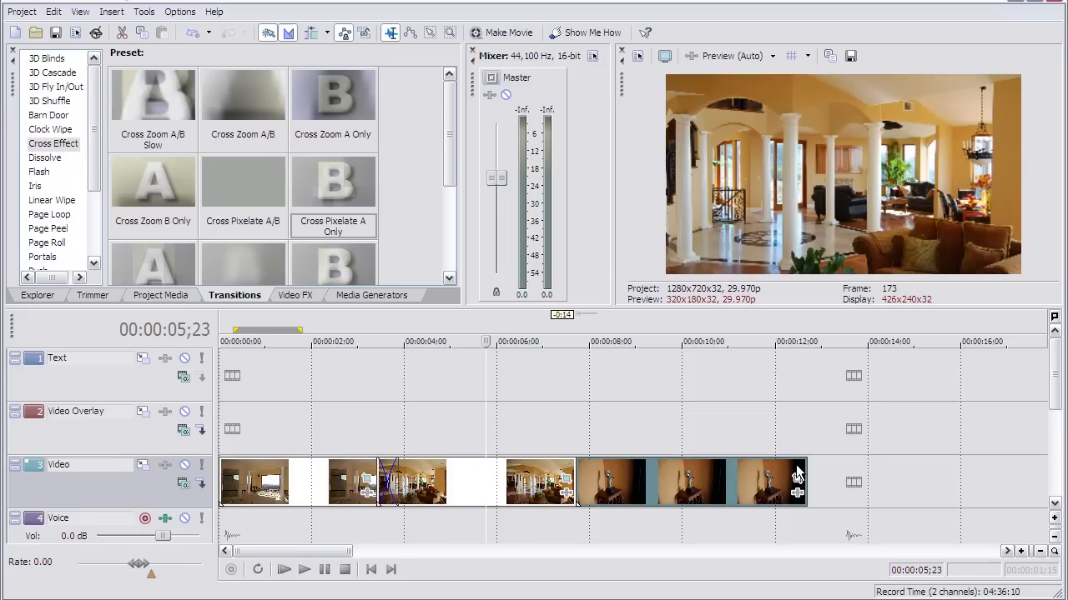
{"action": "left_click_drag", "start_coordinate": [802, 463], "coordinate": [638, 462]}
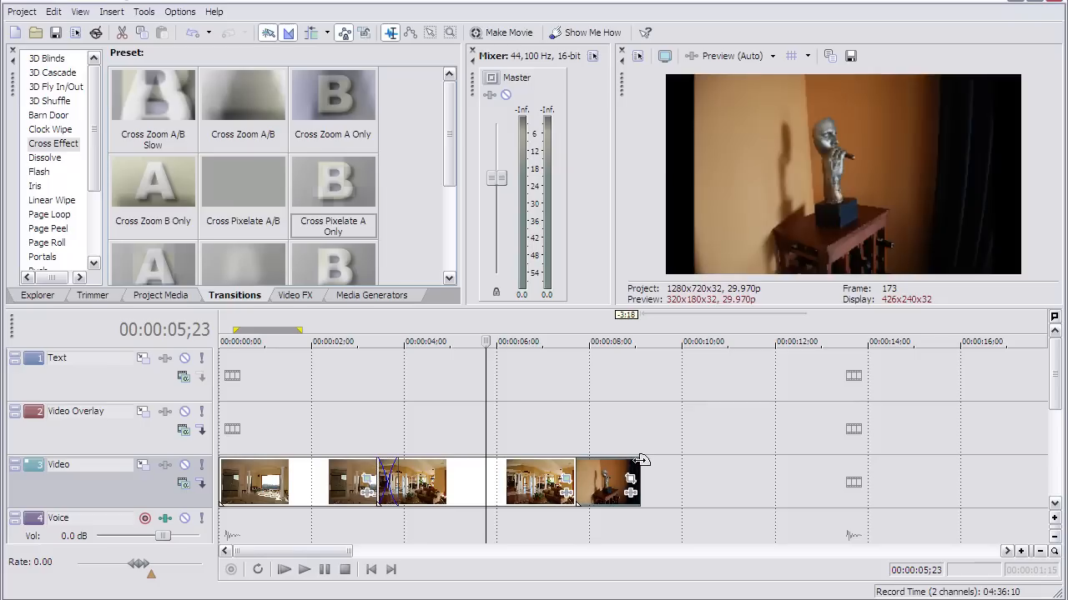
Step: Apply the 16:9 Widescreen TV aspect ratio preset to the DSC_0639 clip's pan/crop and close its window
{"action": "left_click", "coordinate": [632, 481]}
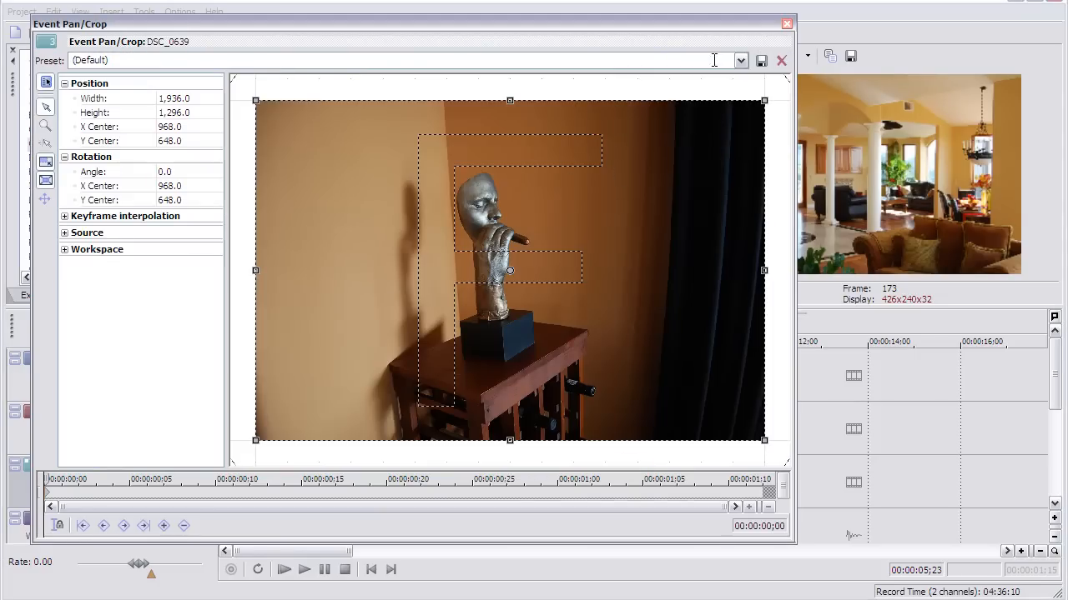
{"action": "left_click", "coordinate": [737, 60]}
{"action": "left_click", "coordinate": [241, 109]}
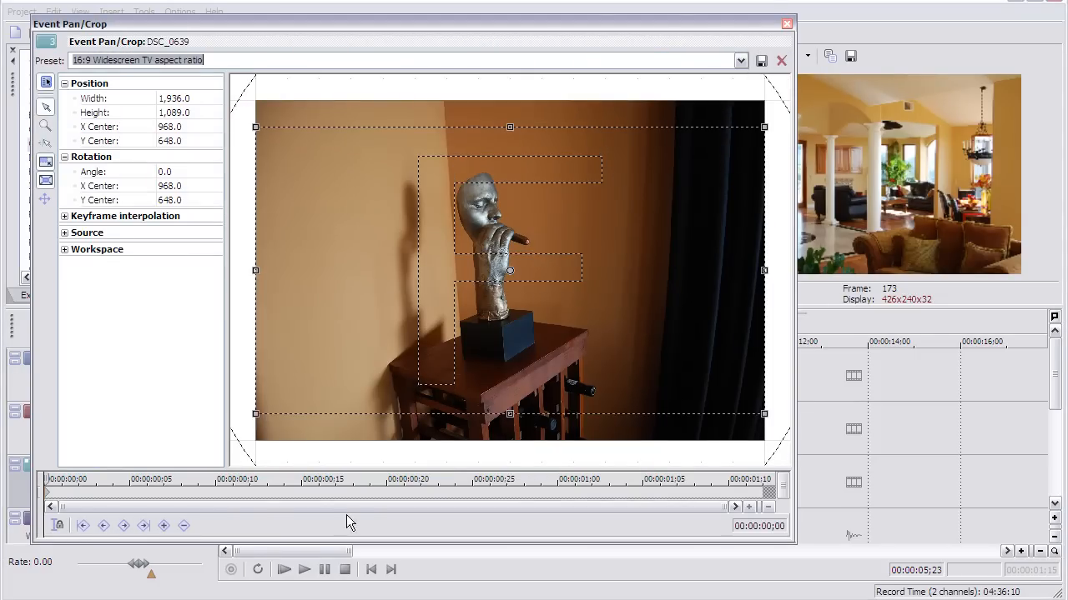
{"action": "left_click", "coordinate": [787, 25]}
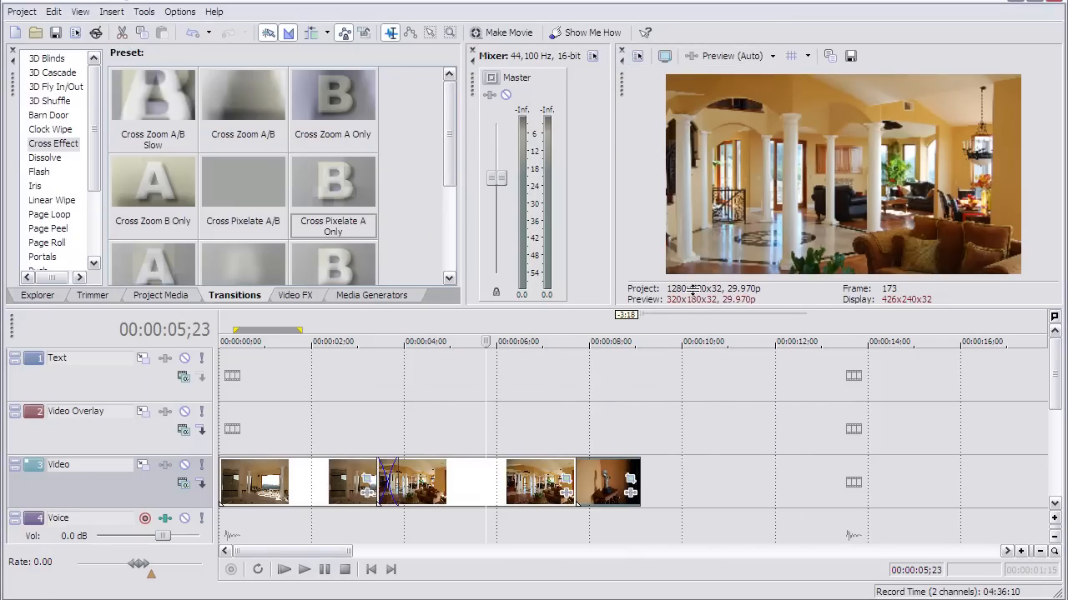
Step: Play the timeline from about 00:00:07;09 to review the cut to the DSC_0639 clip
{"action": "left_click", "coordinate": [557, 439]}
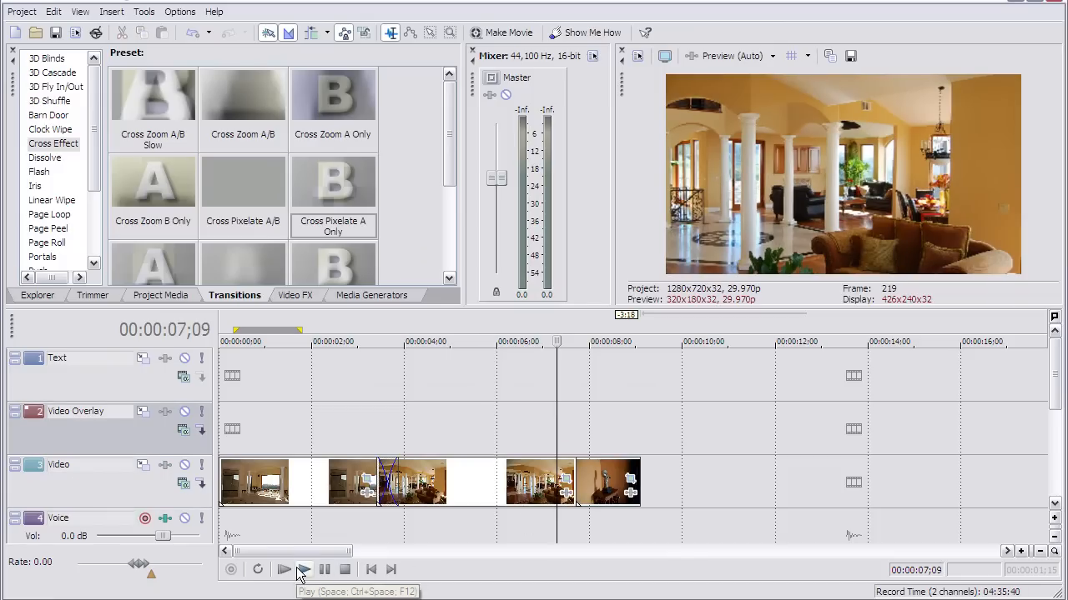
{"action": "left_click", "coordinate": [303, 570]}
{"action": "left_click", "coordinate": [325, 569]}
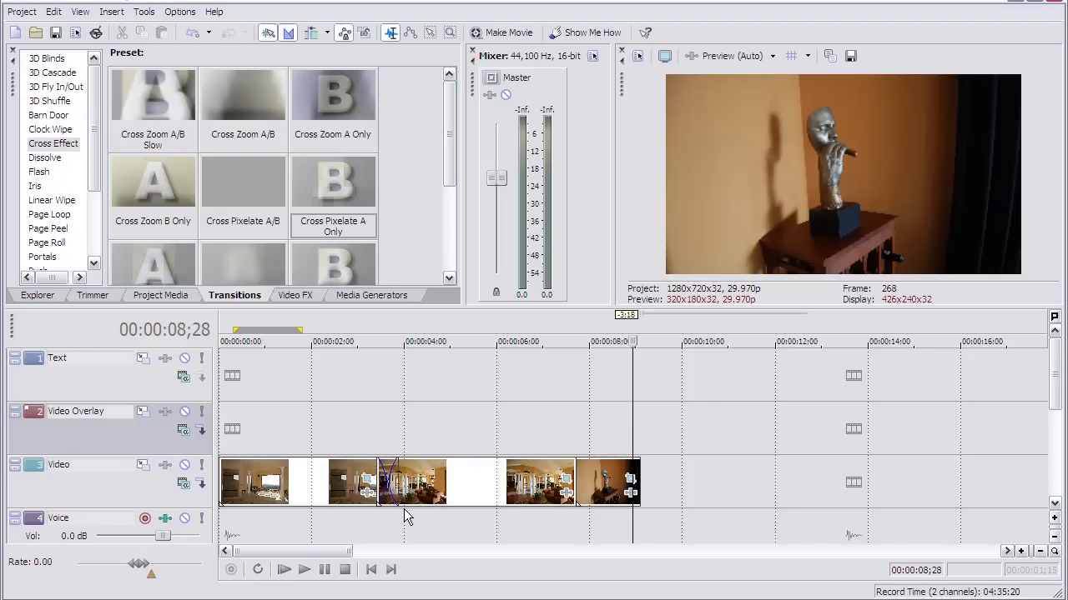
Step: Open Event Pan/Crop for the DSC_0639 clip and add a keyframe at about 00:00:01;04
{"action": "left_click", "coordinate": [595, 479]}
{"action": "left_click", "coordinate": [631, 484]}
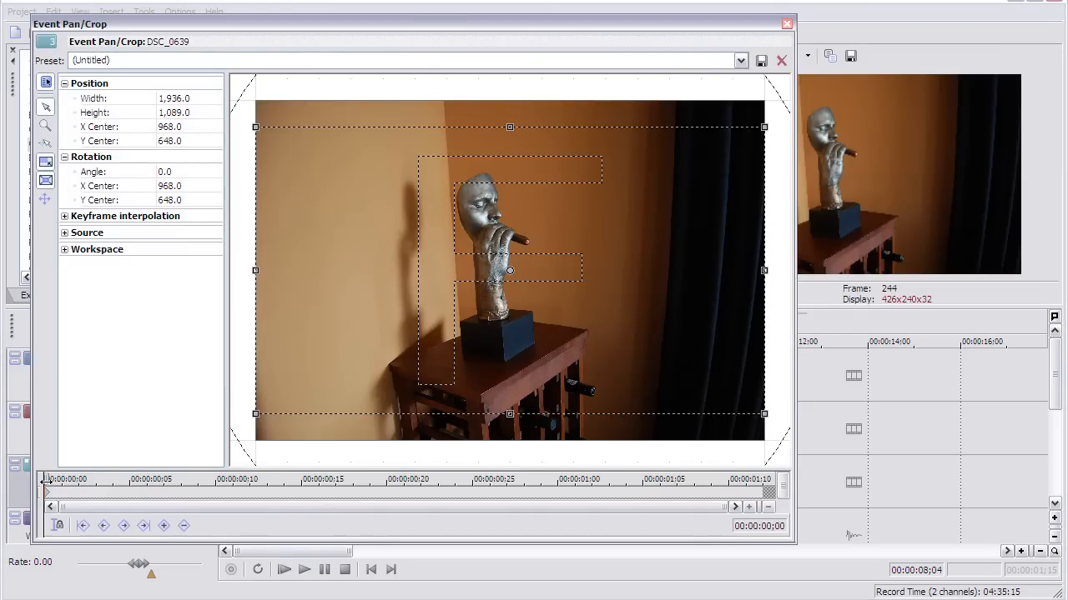
{"action": "left_click_drag", "start_coordinate": [45, 480], "coordinate": [620, 480]}
{"action": "left_click", "coordinate": [164, 525]}
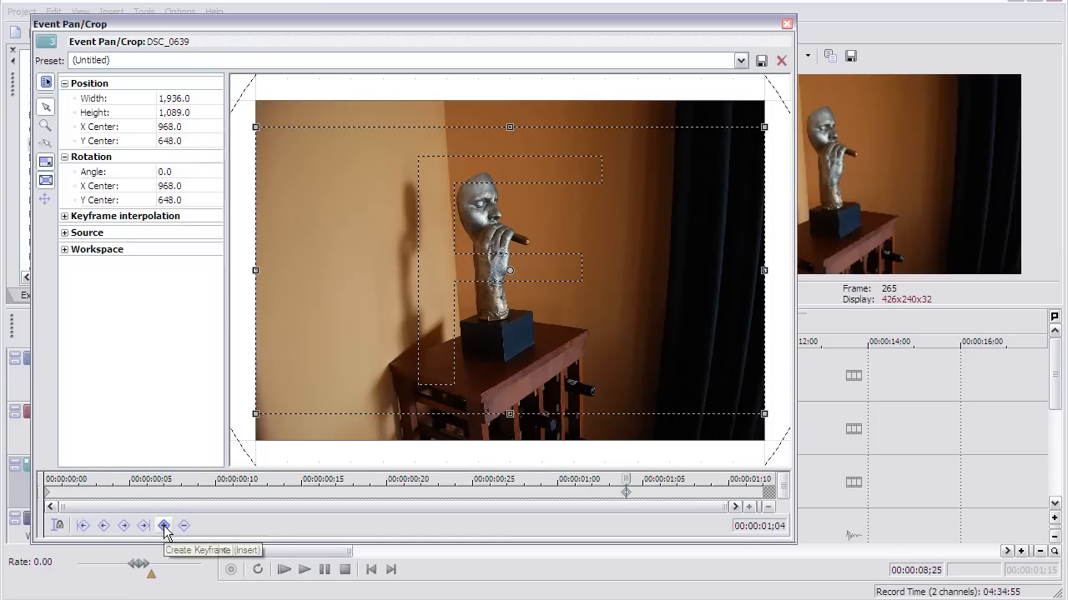
Step: Crop the 00:00:01;04 keyframe of DSC_0639 to about 1,694 × 953 and go to the end of the clip
{"action": "left_click_drag", "start_coordinate": [254, 127], "coordinate": [285, 144]}
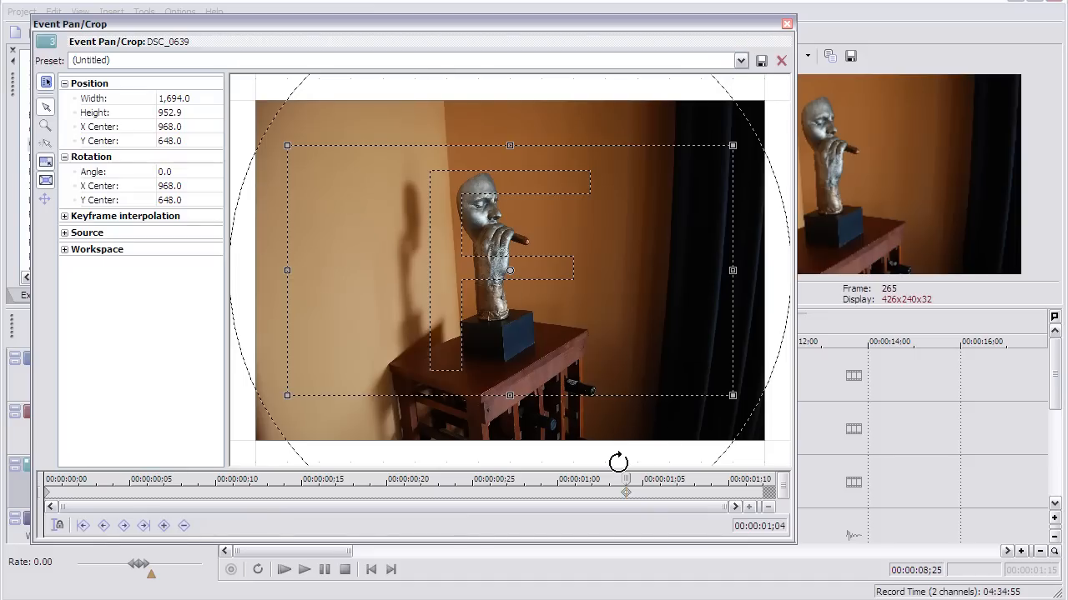
{"action": "mouse_move", "coordinate": [626, 477]}
{"action": "left_mouse_down"}
{"action": "mouse_move", "coordinate": [302, 481]}
{"action": "mouse_move", "coordinate": [626, 481]}
{"action": "left_mouse_up"}
{"action": "left_click", "coordinate": [143, 525]}
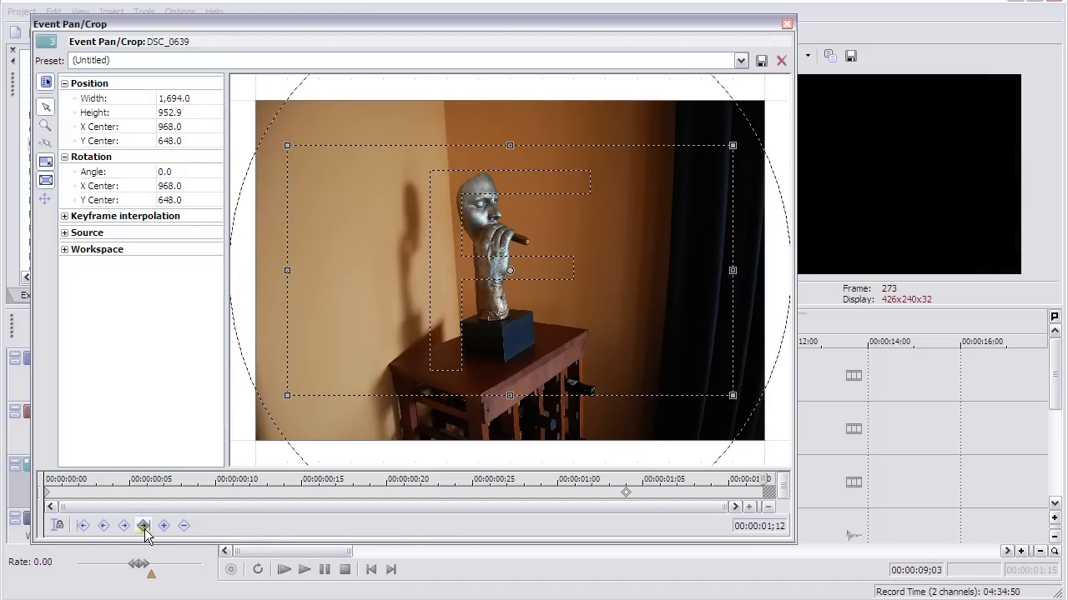
Step: Add a keyframe at 00:00:01;12 and try rotating its crop frame about 18 degrees before setting the angle back to 0
{"action": "left_click", "coordinate": [165, 527]}
{"action": "left_click_drag", "start_coordinate": [250, 355], "coordinate": [292, 276]}
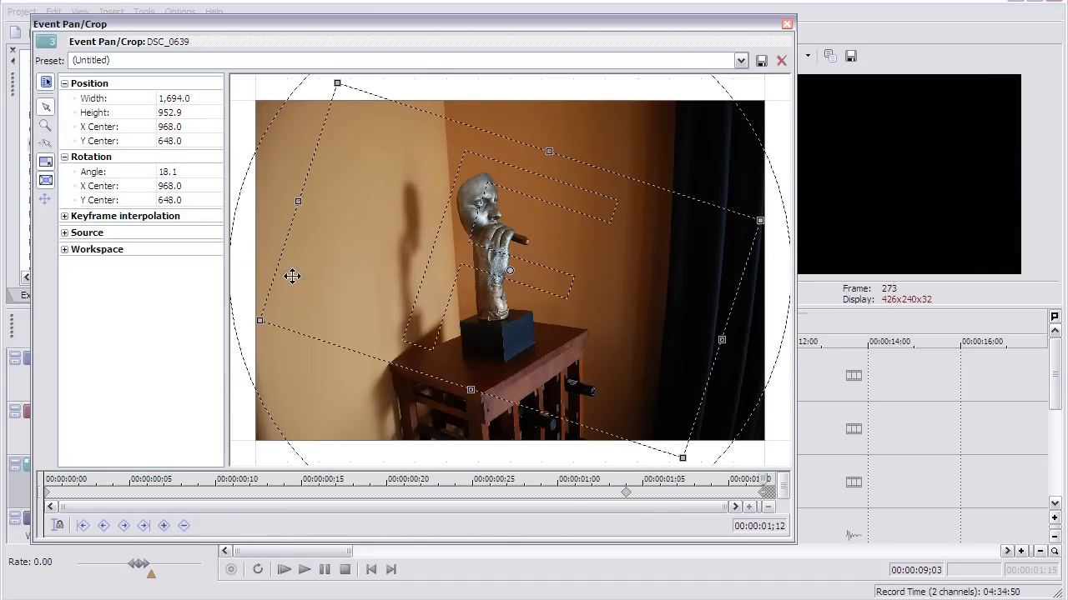
{"action": "left_click", "coordinate": [171, 171]}
{"action": "type", "text": "1"}
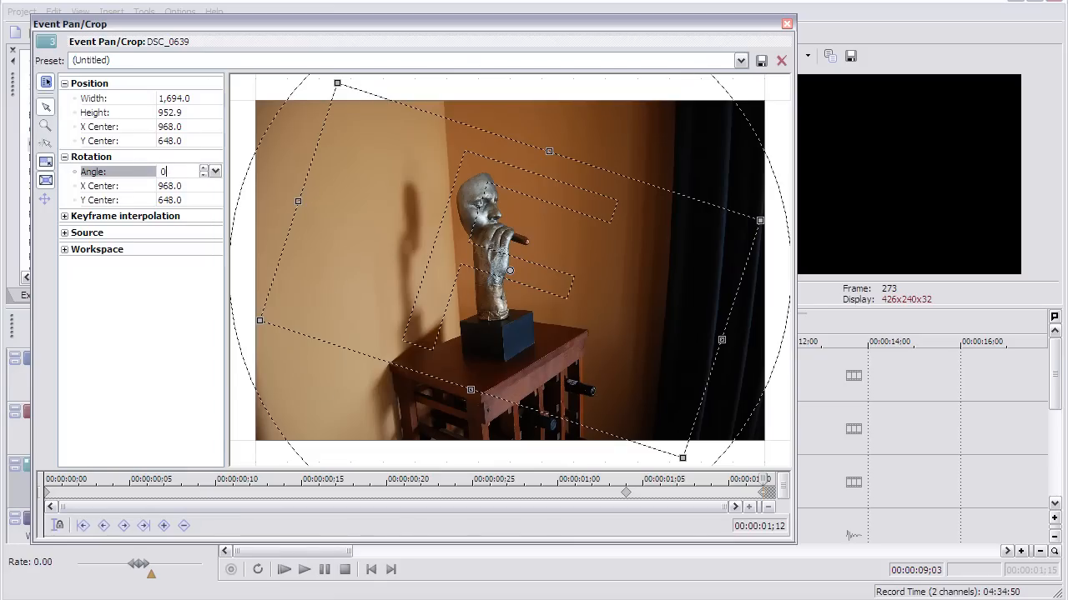
{"action": "key", "text": "Return"}
Step: Crop the 00:00:01;12 keyframe to about 288 × 162 around the statue's head, rotate it about 181 degrees, and close the Pan/Crop window
{"action": "left_click_drag", "start_coordinate": [288, 143], "coordinate": [461, 197]}
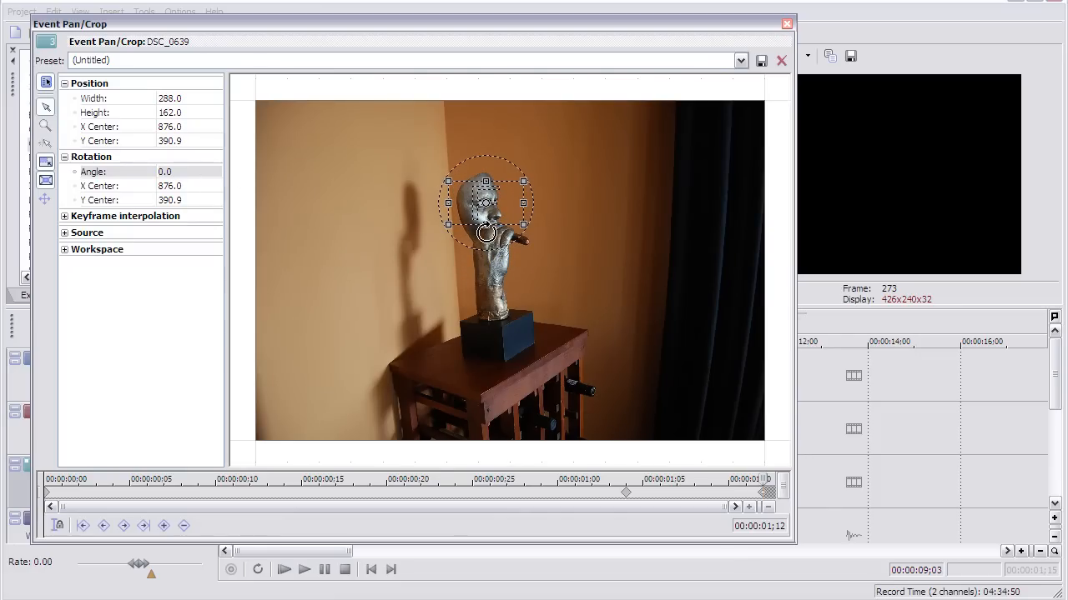
{"action": "left_click_drag", "start_coordinate": [495, 240], "coordinate": [473, 152]}
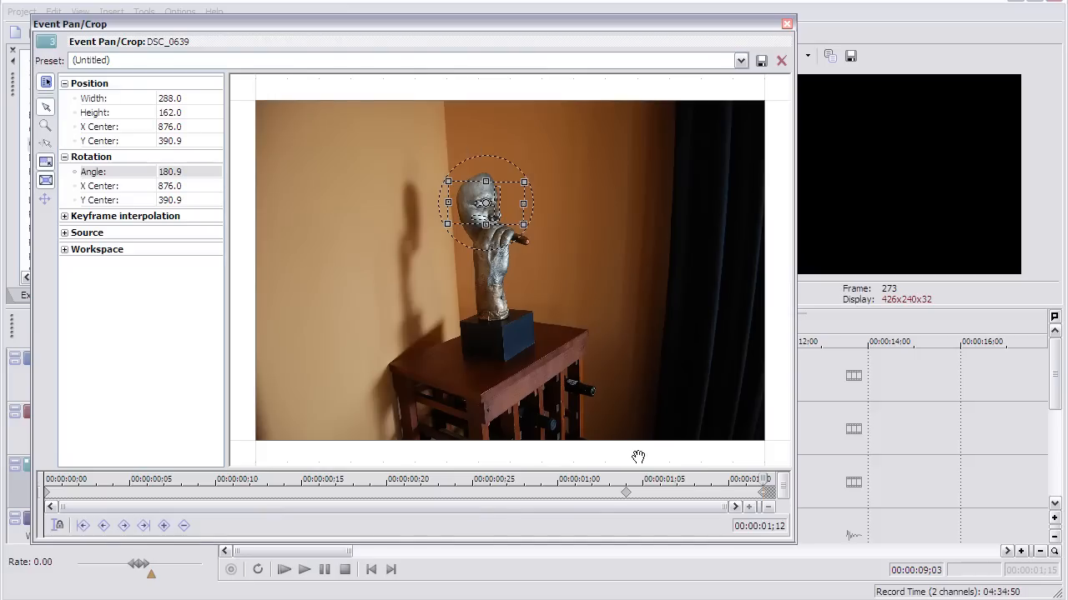
{"action": "left_click_drag", "start_coordinate": [755, 480], "coordinate": [734, 477]}
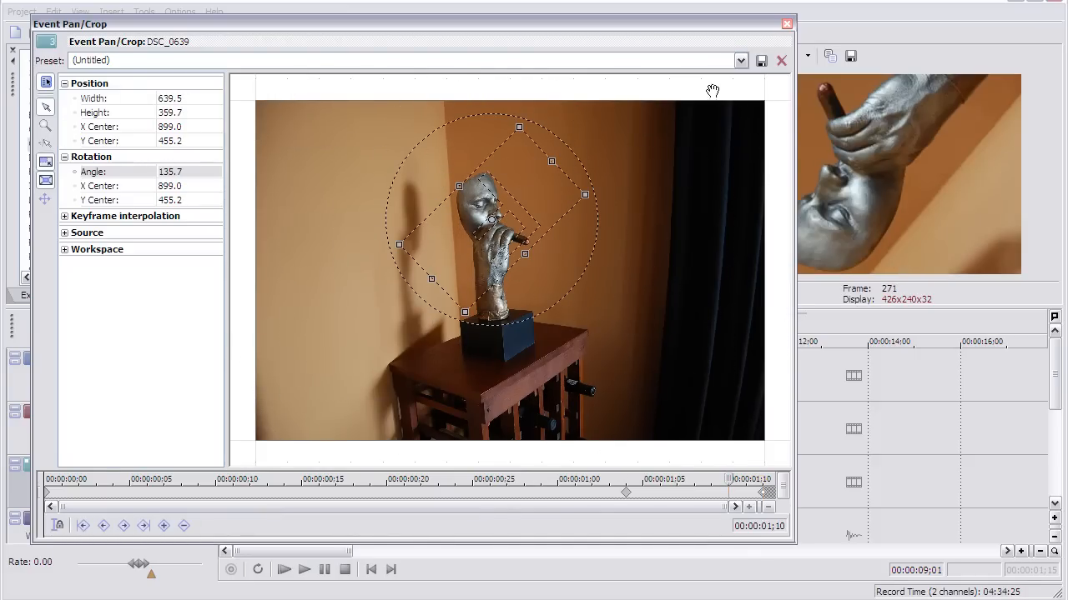
{"action": "left_click", "coordinate": [787, 25]}
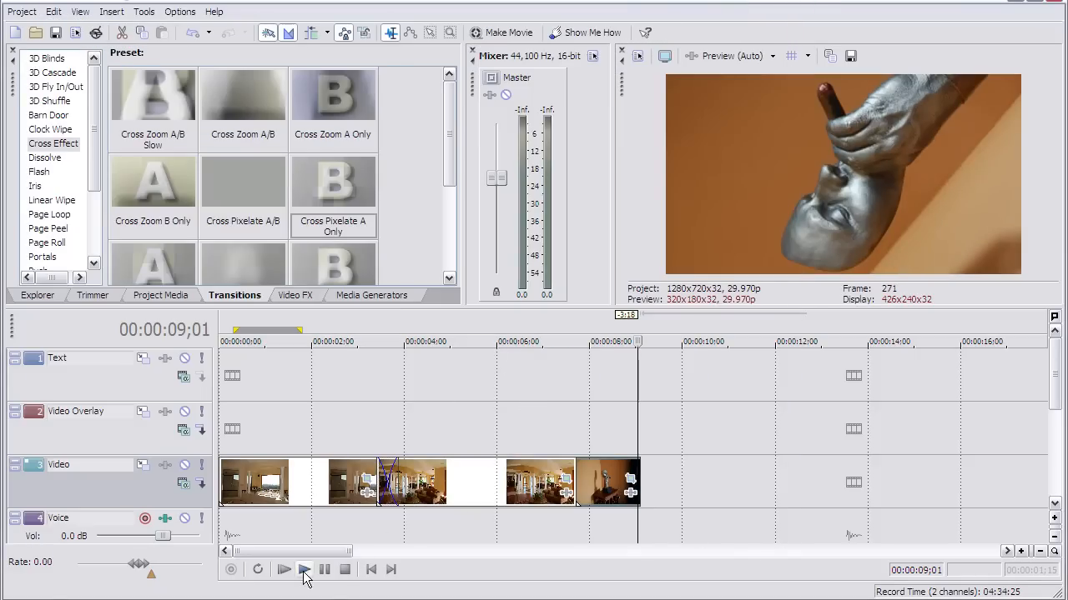
Step: Overlap the DSC_0639 clip with the previous clip by about 8 frames for a crossfade and play the timeline from about 00:00:07
{"action": "left_click_drag", "start_coordinate": [583, 459], "coordinate": [572, 457]}
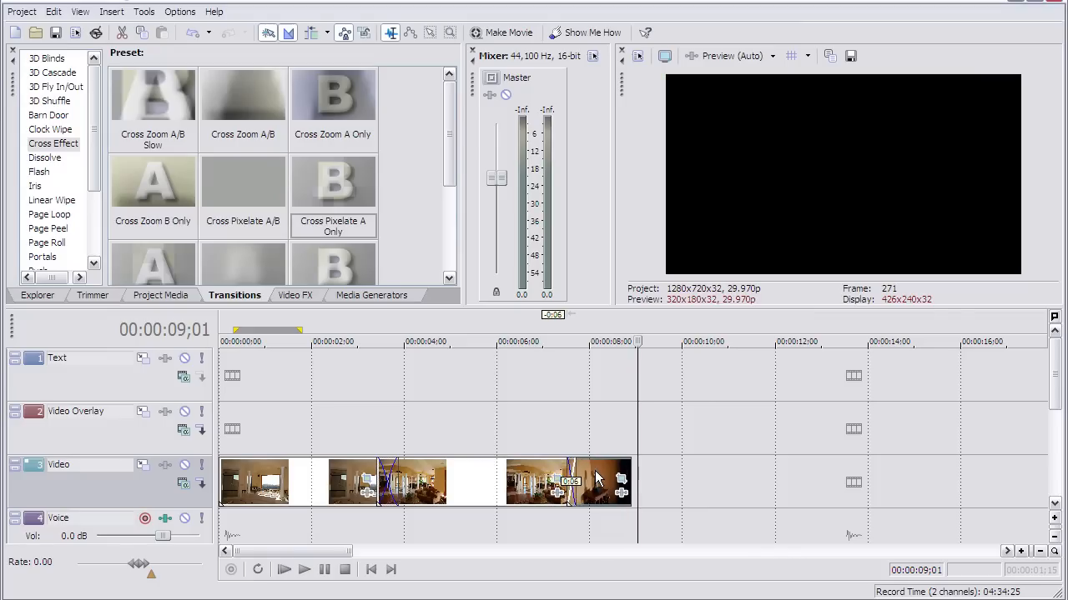
{"action": "left_click", "coordinate": [549, 438]}
{"action": "left_click", "coordinate": [304, 569]}
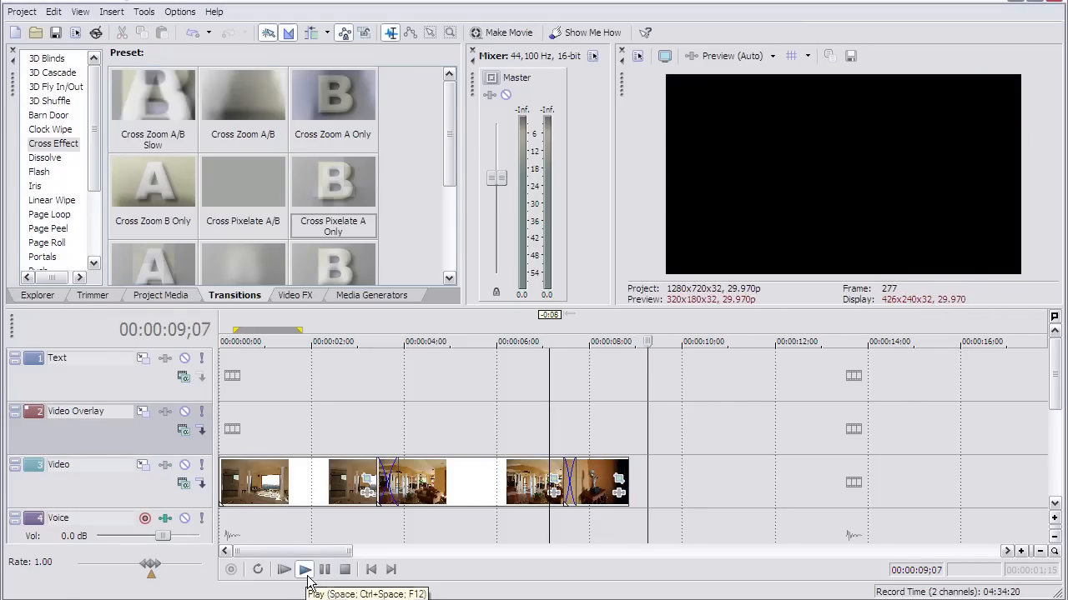
{"action": "left_click", "coordinate": [324, 570]}
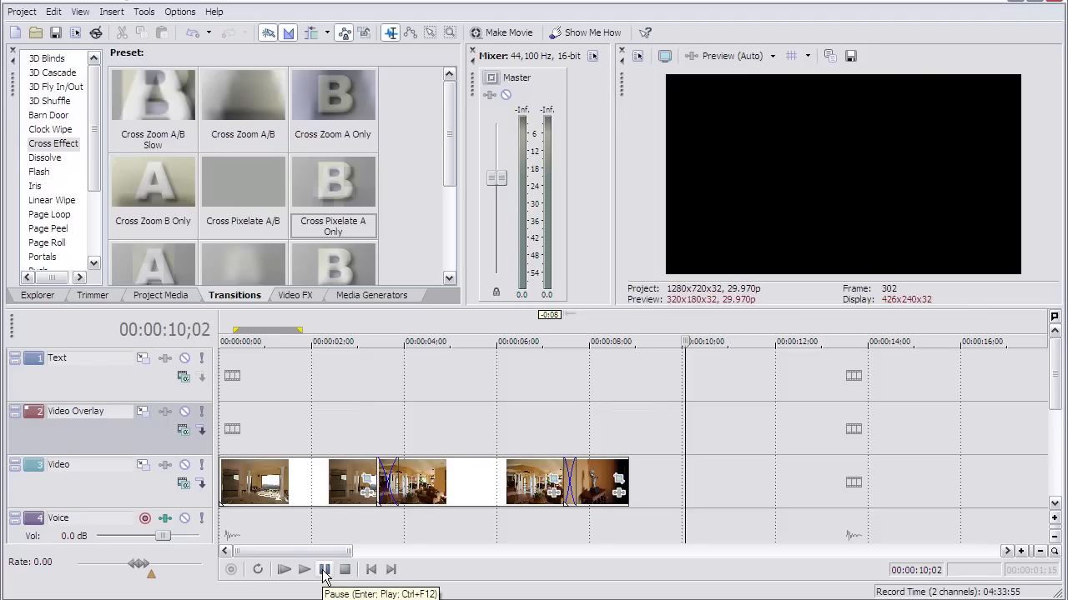